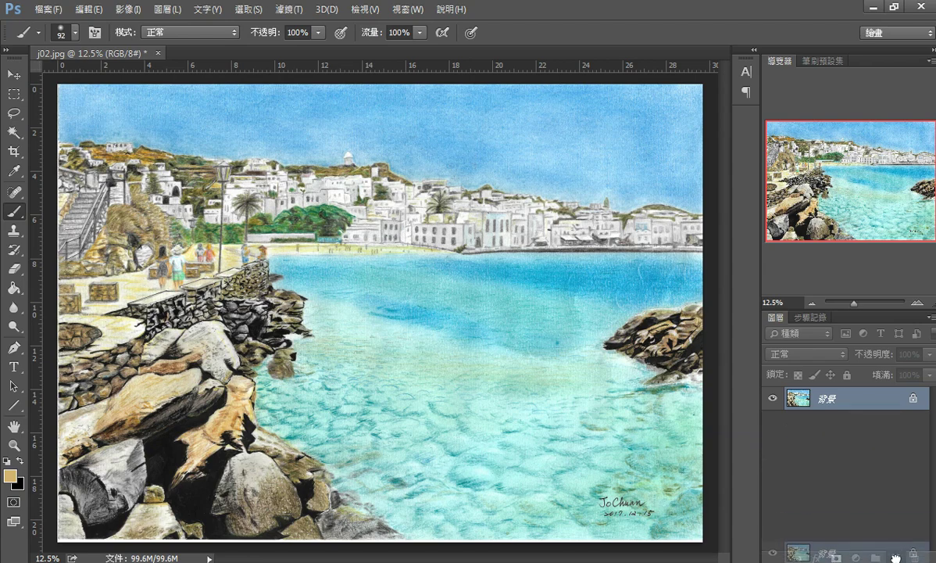
# Step: Duplicate the background layer and retouch blemishes in the water near the small rock outcrop with the Clone Stamp on the copy
pyautogui.moveTo(893, 557); pyautogui.dragTo(894, 557)
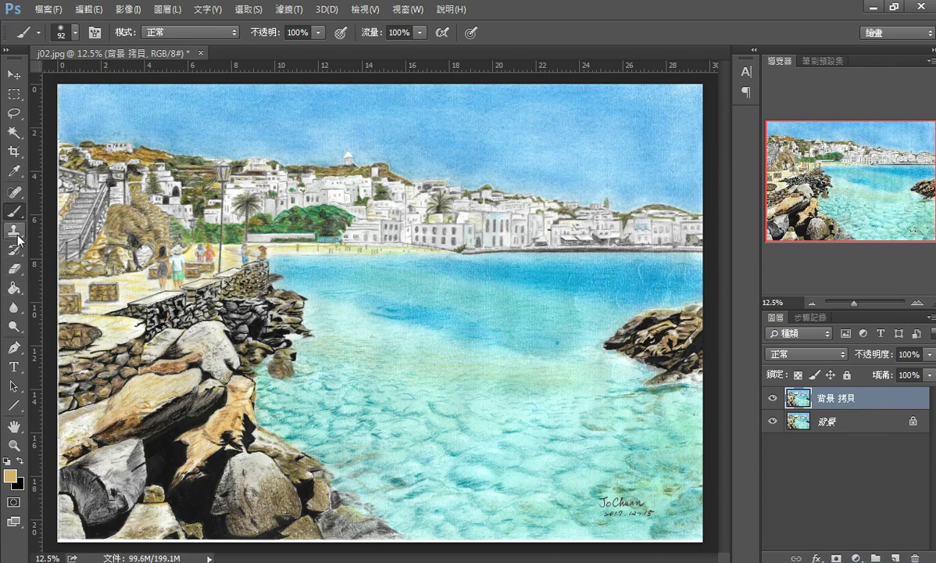
pyautogui.click(16, 445)
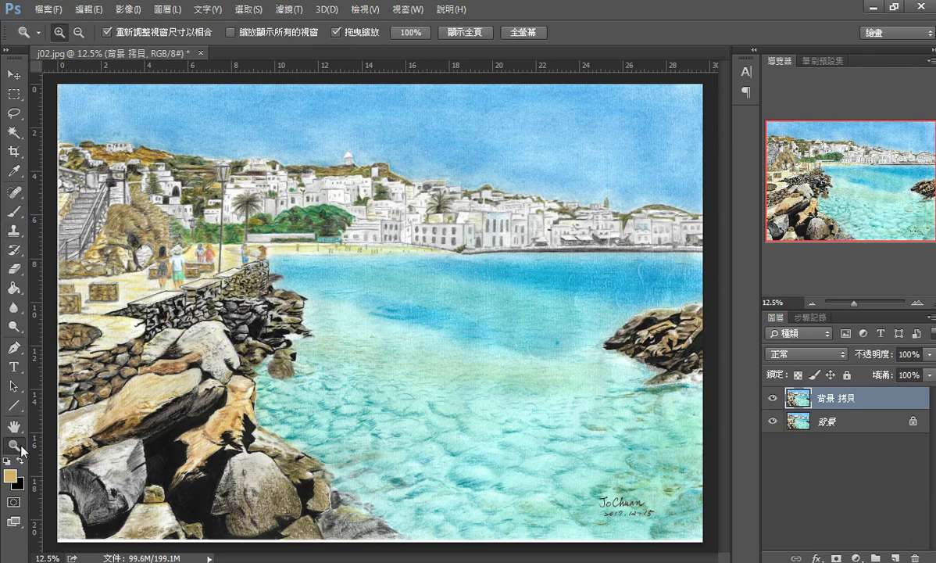
pyautogui.moveTo(559, 272); pyautogui.dragTo(694, 255)
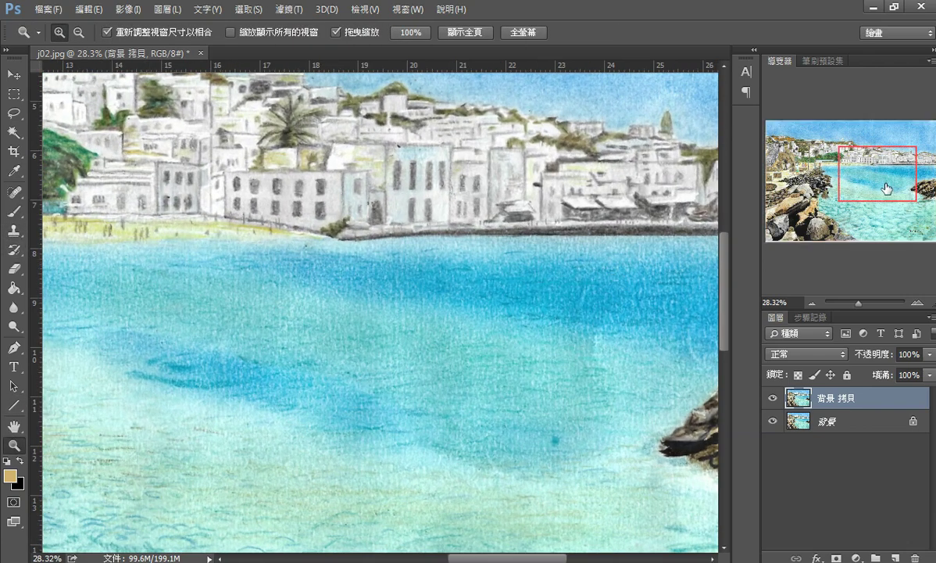
pyautogui.moveTo(832, 180); pyautogui.dragTo(928, 178)
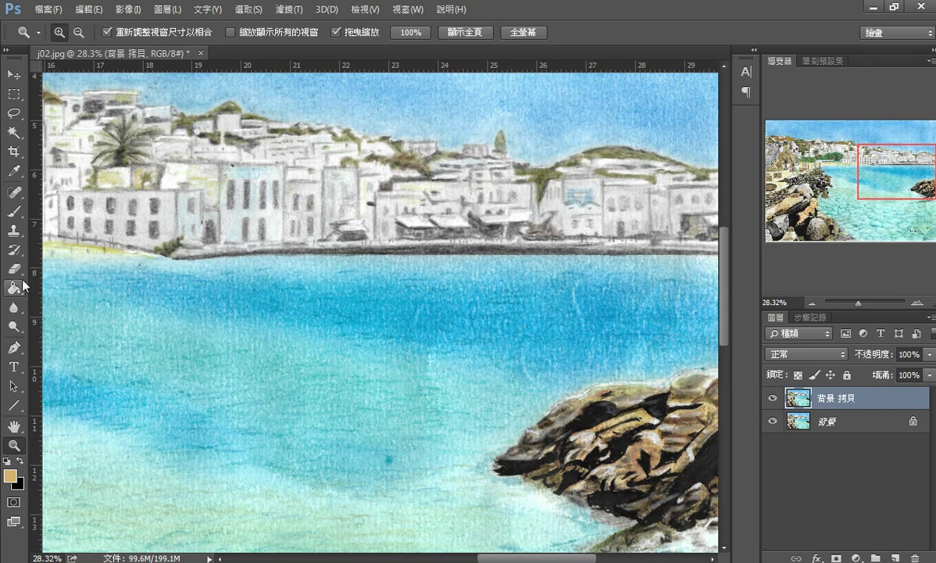
pyautogui.click(14, 230)
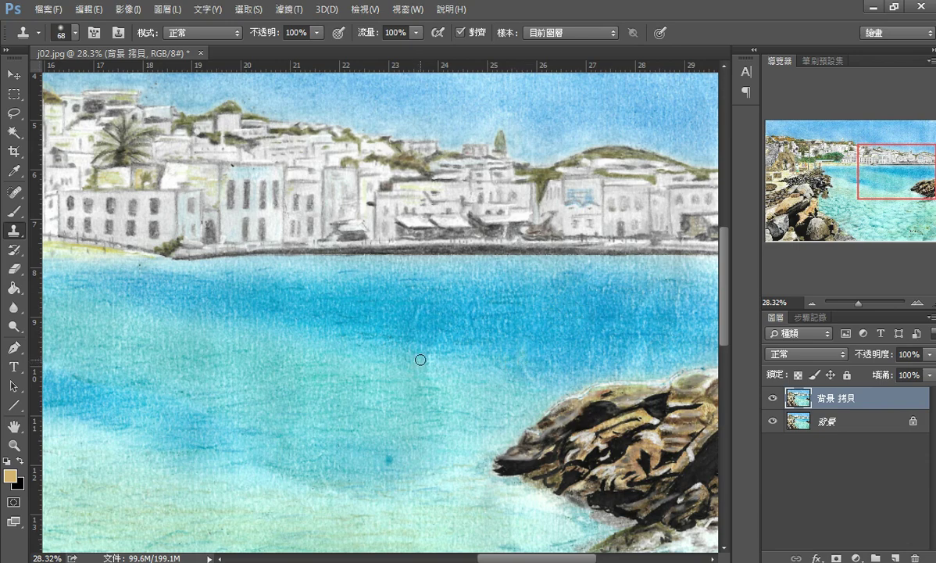
pyautogui.moveTo(426, 360); pyautogui.dragTo(427, 363)
pyautogui.moveTo(900, 180)
pyautogui.mouseDown()
pyautogui.moveTo(864, 184)
pyautogui.moveTo(882, 231)
pyautogui.moveTo(908, 231)
pyautogui.moveTo(887, 193)
pyautogui.moveTo(902, 210)
pyautogui.mouseUp()
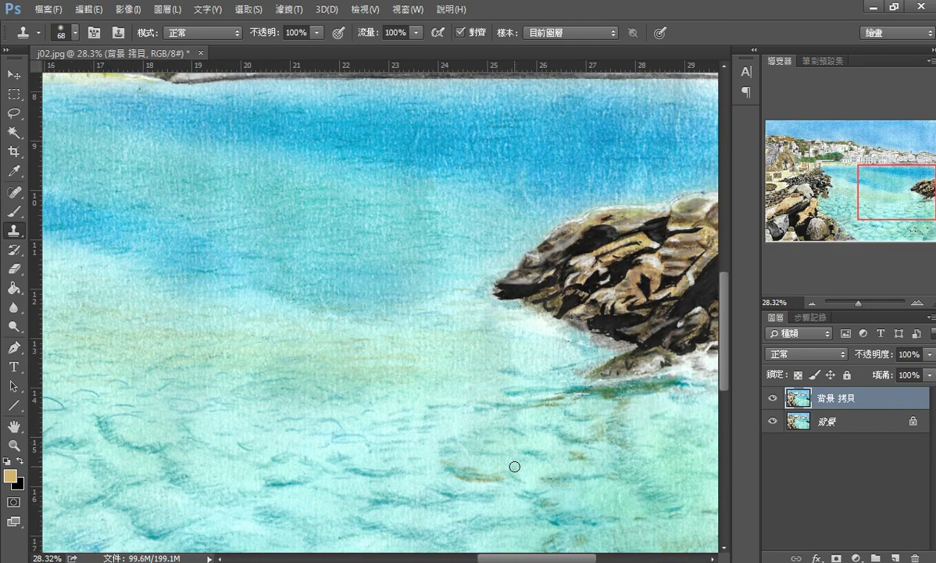
pyautogui.moveTo(512, 463); pyautogui.dragTo(511, 463)
# Step: Add a new layer above the background copy and set its blend mode to Multiply (色彩增值)
pyautogui.moveTo(890, 194); pyautogui.dragTo(838, 151)
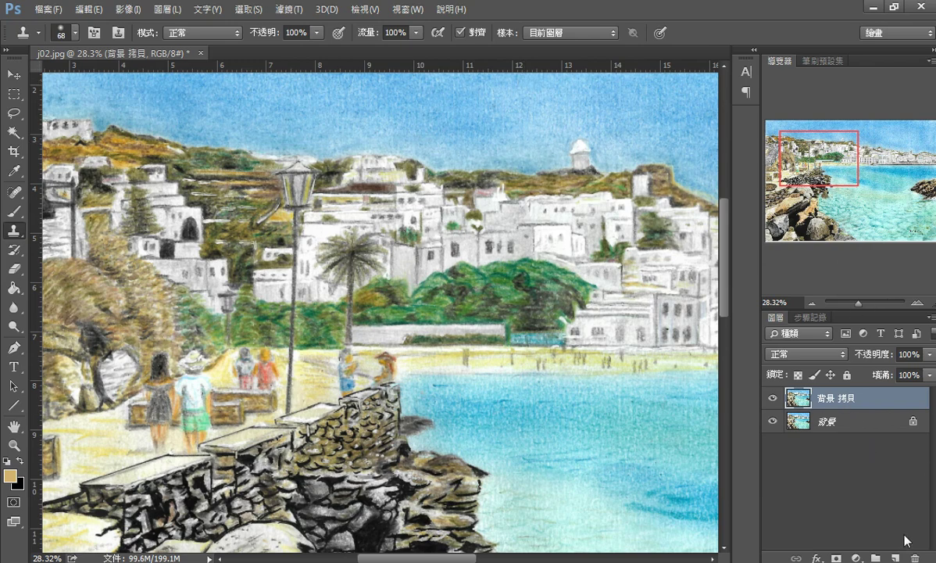
pyautogui.click(897, 557)
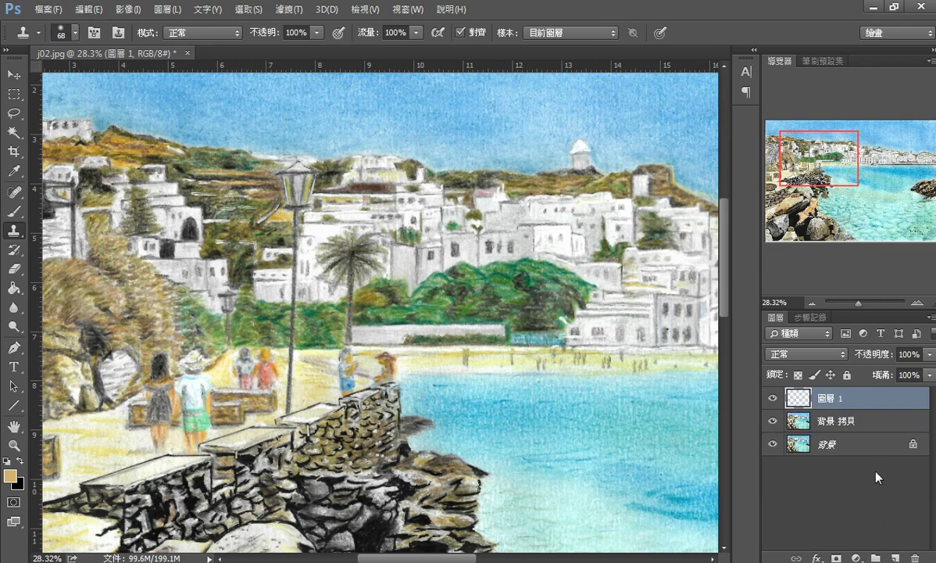
pyautogui.click(835, 359)
pyautogui.click(801, 61)
# Step: Set up a soft Brush with a size of 235 pixels and 0% hardness
pyautogui.click(810, 308)
pyautogui.click(811, 307)
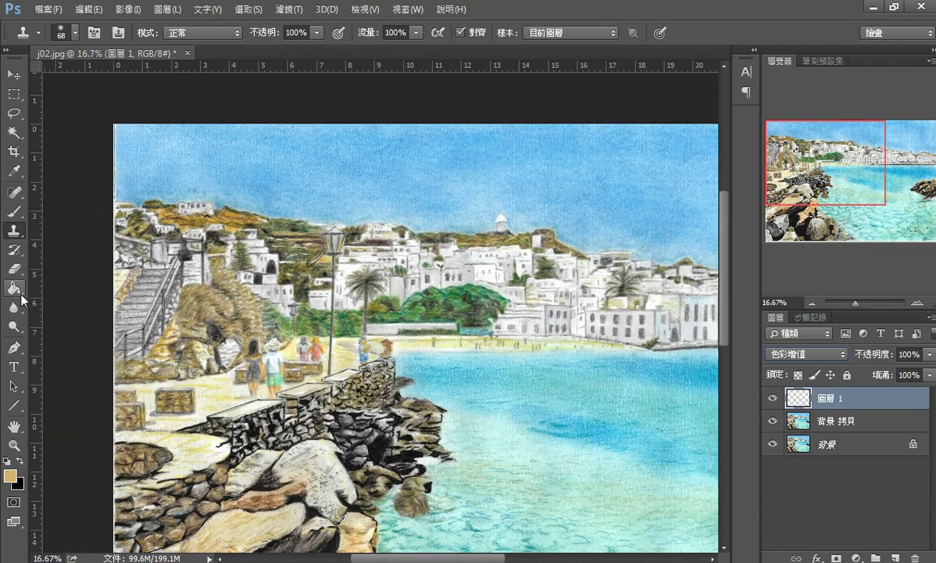
pyautogui.click(13, 212)
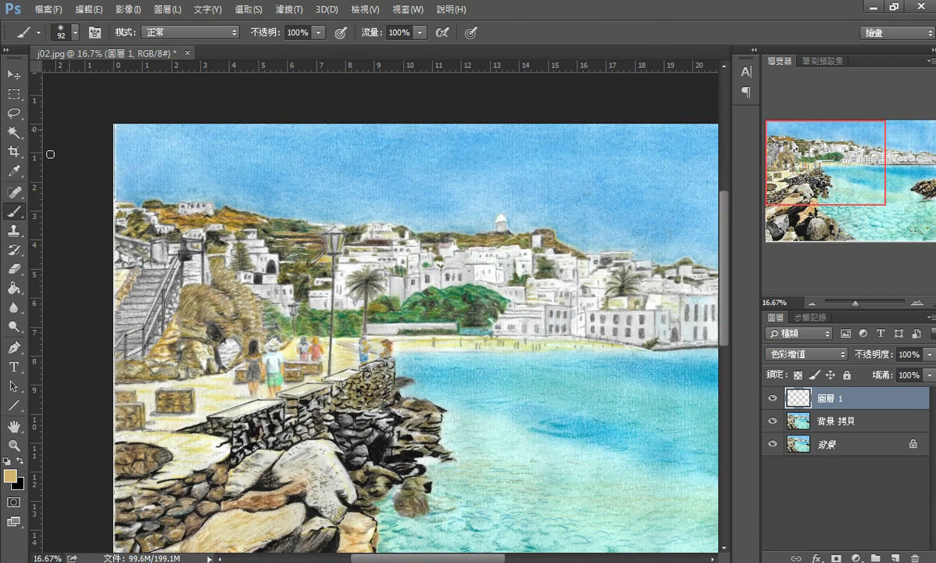
pyautogui.click(74, 33)
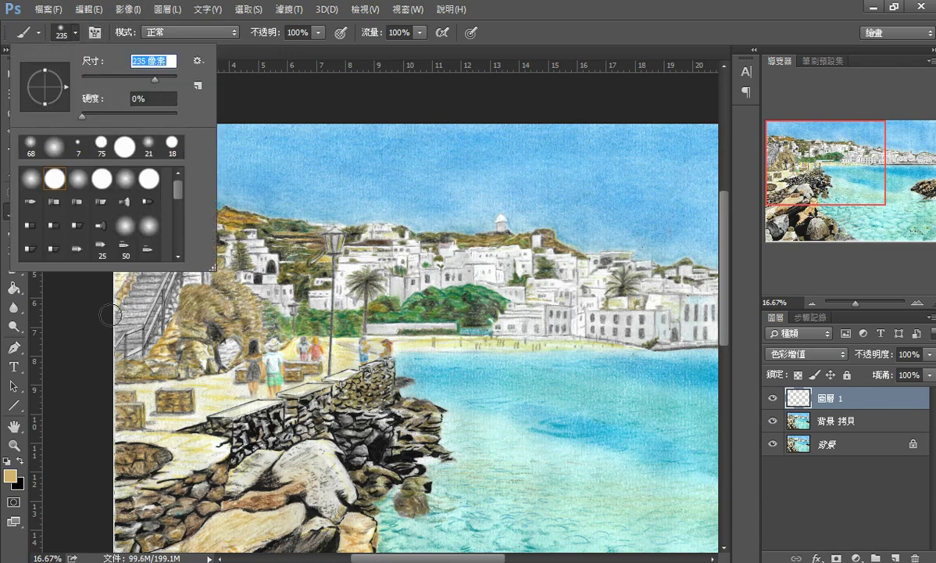
pyautogui.click(70, 434)
# Step: Sample the sky's blue and refine the foreground colour to 5fc0fe for painting with the Brush
pyautogui.click(13, 170)
pyautogui.click(395, 142)
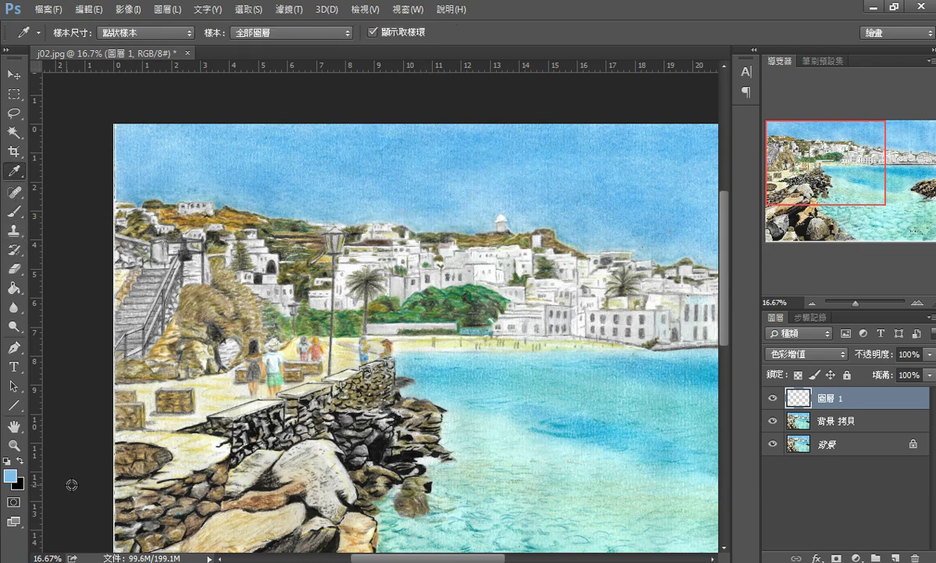
pyautogui.click(10, 476)
pyautogui.moveTo(392, 216); pyautogui.dragTo(398, 203)
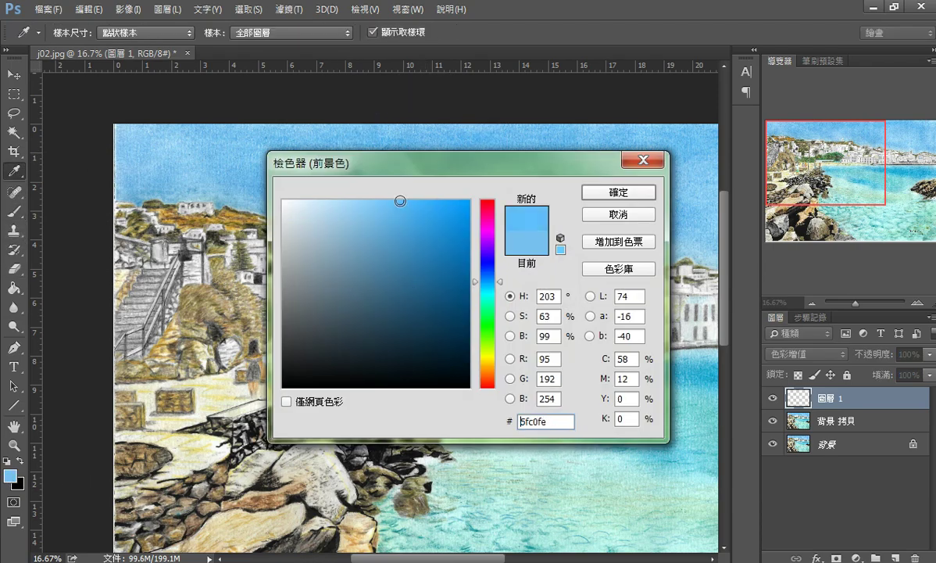
pyautogui.click(617, 192)
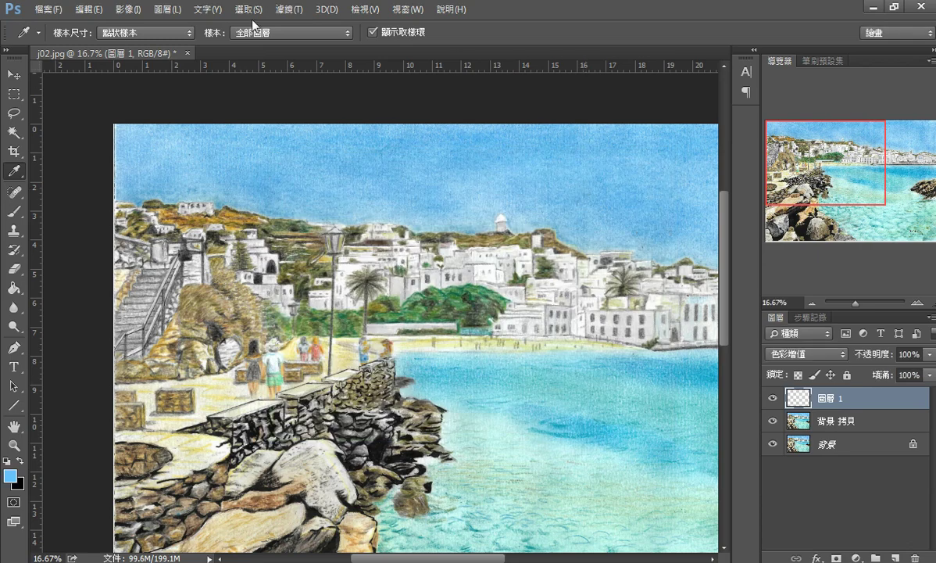
pyautogui.click(13, 211)
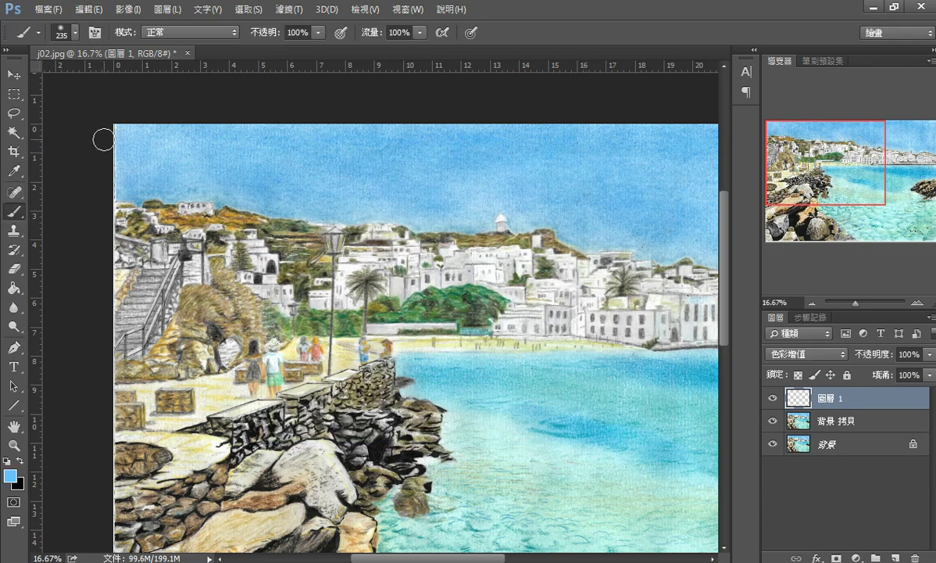
pyautogui.moveTo(137, 129); pyautogui.dragTo(695, 125)
pyautogui.click(81, 10)
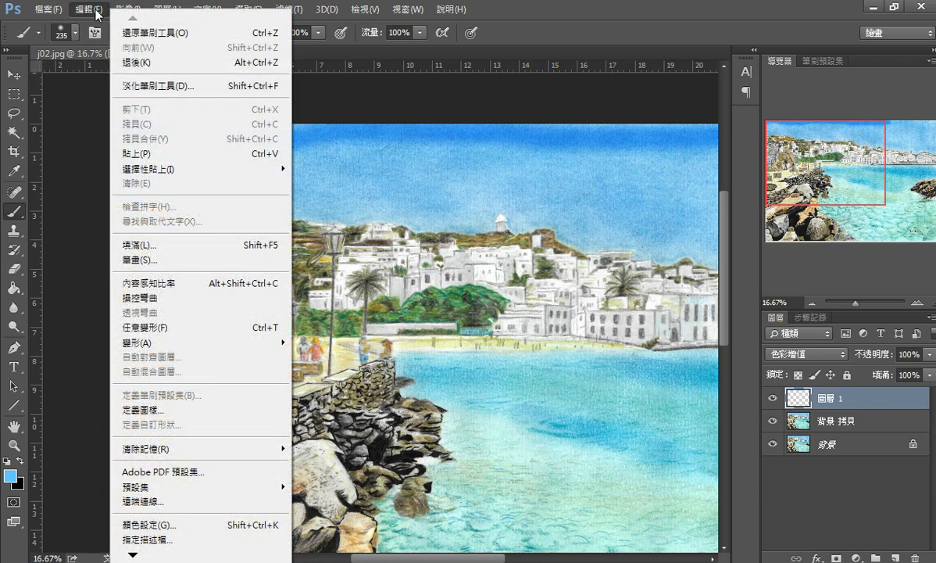
pyautogui.click(137, 33)
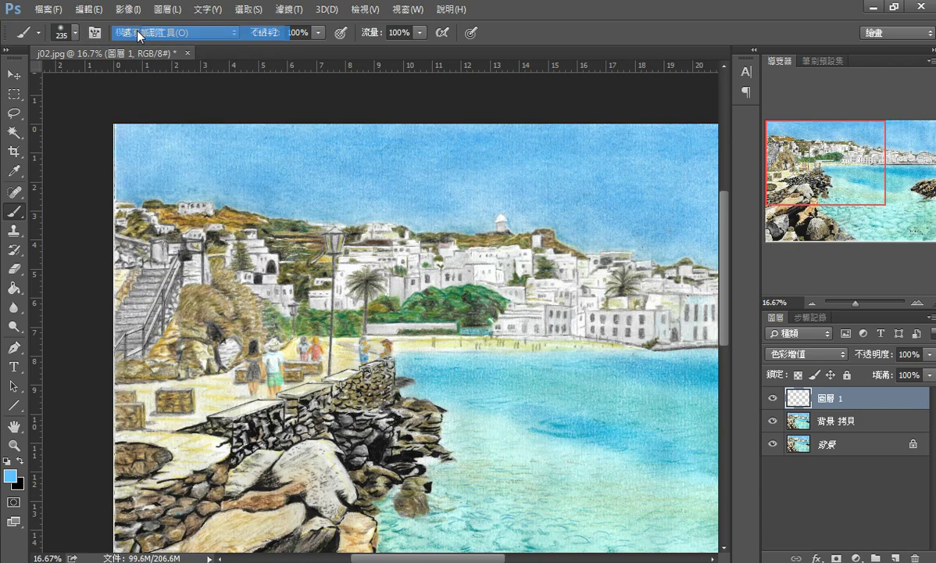
# Step: Set the brush opacity to 42% and paint over the sky down to the hills and rooftops to deepen its blue
pyautogui.click(318, 33)
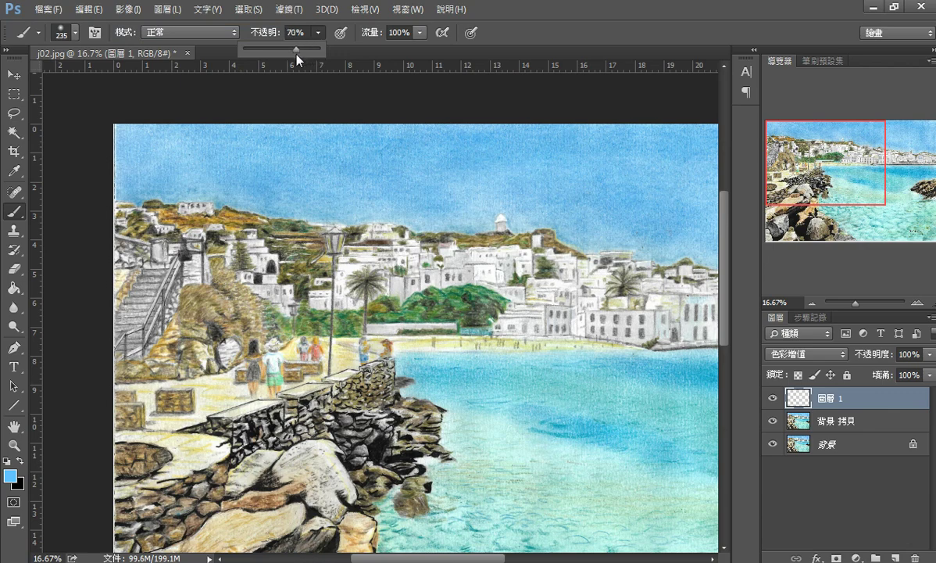
pyautogui.click(112, 124)
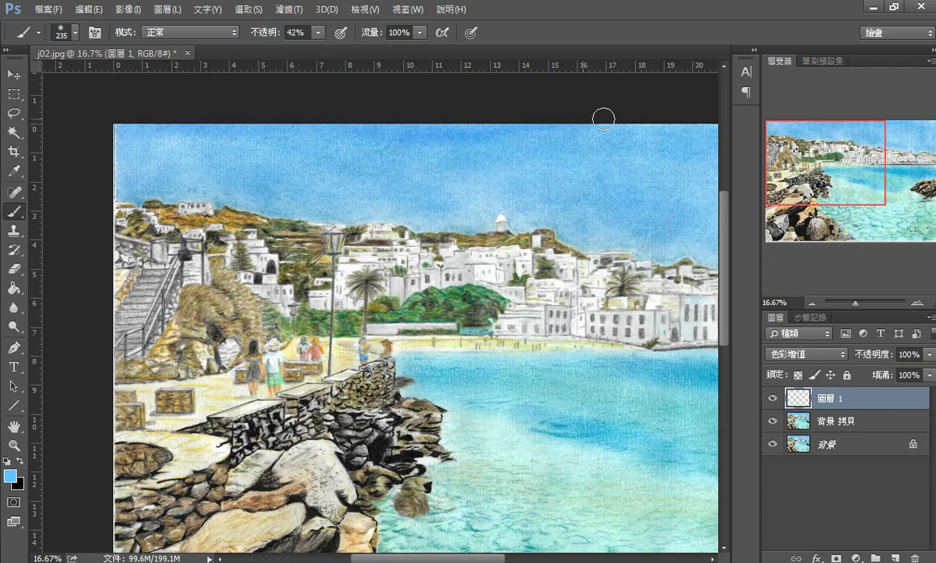
pyautogui.moveTo(673, 127)
pyautogui.mouseDown()
pyautogui.moveTo(141, 149)
pyautogui.moveTo(174, 136)
pyautogui.mouseUp()
pyautogui.moveTo(392, 147)
pyautogui.mouseDown()
pyautogui.moveTo(708, 154)
pyautogui.moveTo(628, 138)
pyautogui.moveTo(489, 139)
pyautogui.moveTo(694, 154)
pyautogui.moveTo(708, 183)
pyautogui.moveTo(599, 164)
pyautogui.moveTo(297, 172)
pyautogui.moveTo(119, 156)
pyautogui.moveTo(99, 164)
pyautogui.moveTo(308, 191)
pyautogui.moveTo(325, 179)
pyautogui.moveTo(665, 185)
pyautogui.mouseUp()
pyautogui.moveTo(585, 168)
pyautogui.mouseDown()
pyautogui.moveTo(386, 202)
pyautogui.moveTo(463, 212)
pyautogui.moveTo(508, 198)
pyautogui.moveTo(525, 215)
pyautogui.moveTo(556, 203)
pyautogui.moveTo(619, 214)
pyautogui.moveTo(586, 216)
pyautogui.moveTo(621, 234)
pyautogui.moveTo(750, 226)
pyautogui.moveTo(655, 205)
pyautogui.moveTo(694, 203)
pyautogui.moveTo(719, 225)
pyautogui.moveTo(699, 246)
pyautogui.moveTo(661, 237)
pyautogui.moveTo(708, 248)
pyautogui.mouseUp()
pyautogui.moveTo(589, 228)
pyautogui.mouseDown()
pyautogui.moveTo(525, 201)
pyautogui.moveTo(461, 208)
pyautogui.mouseUp()
pyautogui.moveTo(381, 192)
pyautogui.mouseDown()
pyautogui.moveTo(334, 194)
pyautogui.moveTo(407, 198)
pyautogui.moveTo(486, 182)
pyautogui.moveTo(366, 157)
pyautogui.moveTo(421, 137)
pyautogui.moveTo(316, 131)
pyautogui.moveTo(166, 139)
pyautogui.moveTo(114, 169)
pyautogui.moveTo(126, 185)
pyautogui.moveTo(432, 216)
pyautogui.moveTo(484, 216)
pyautogui.moveTo(521, 196)
pyautogui.mouseUp()
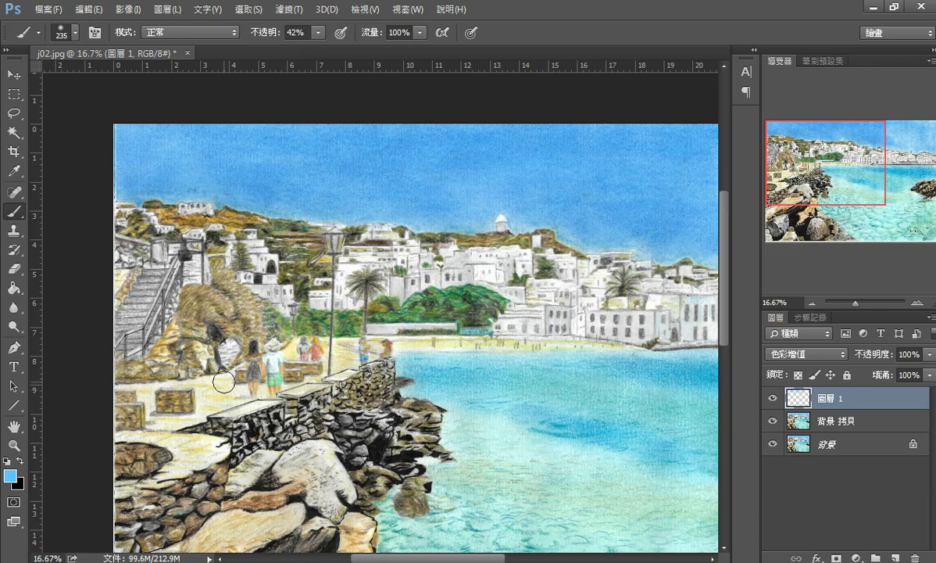
pyautogui.moveTo(250, 480); pyautogui.dragTo(267, 512)
pyautogui.hotkey('ctrl', 'z')
# Step: Change the foreground colour to a pale beige with a hue of 41° for painting the rocks
pyautogui.scroll(-5, 711, 313)
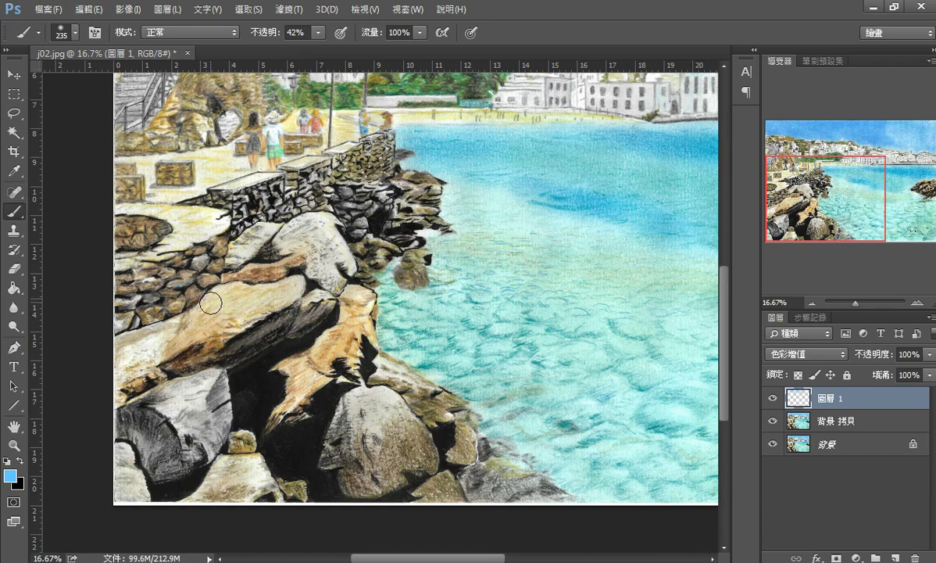
pyautogui.click(10, 474)
pyautogui.click(488, 366)
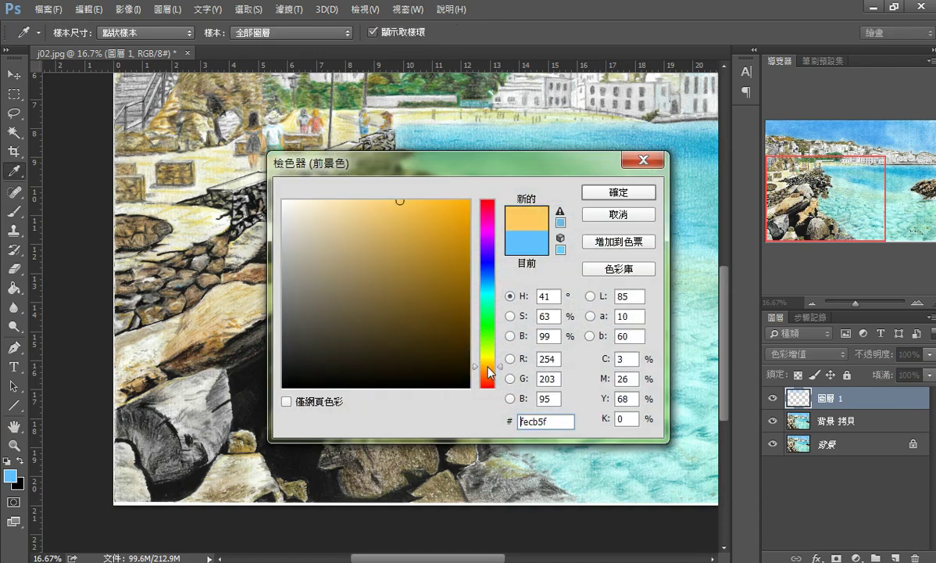
pyautogui.click(344, 218)
pyautogui.moveTo(339, 210)
pyautogui.mouseDown()
pyautogui.moveTo(360, 209)
pyautogui.moveTo(349, 216)
pyautogui.mouseUp()
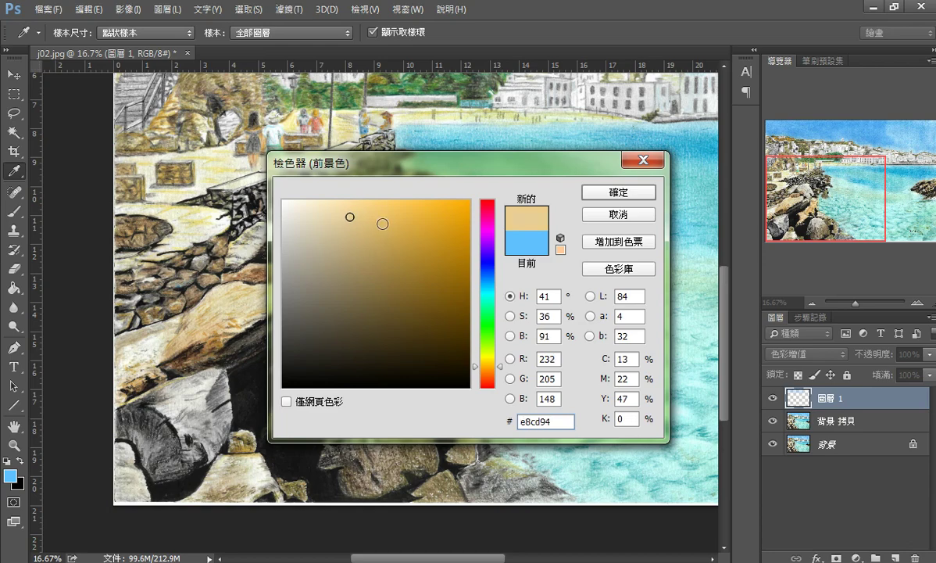
pyautogui.click(326, 220)
pyautogui.click(619, 193)
pyautogui.press('b')
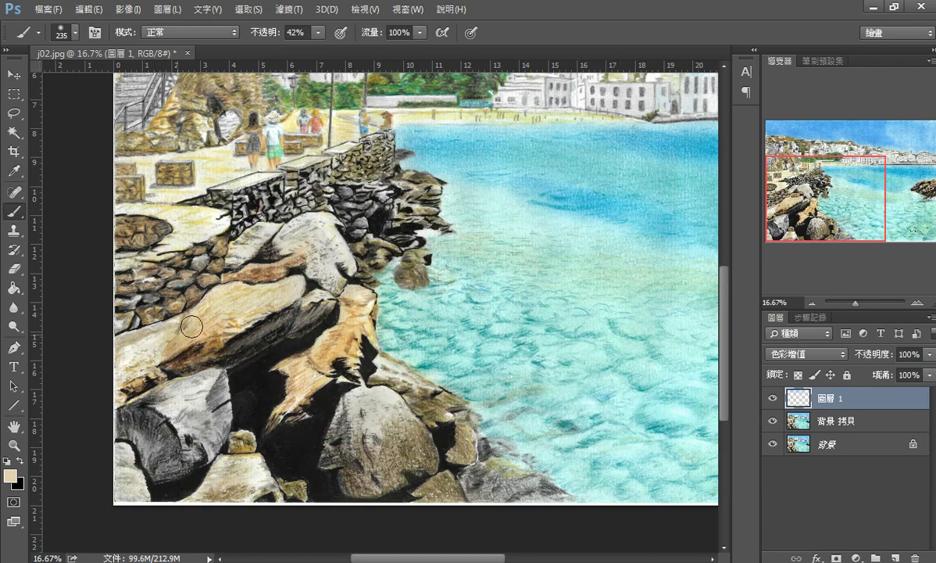
# Step: Brush the pale beige over the foreground boulders, the stone wall and the walkway on the Multiply layer
pyautogui.moveTo(125, 348)
pyautogui.mouseDown()
pyautogui.moveTo(224, 299)
pyautogui.moveTo(264, 298)
pyautogui.moveTo(232, 322)
pyautogui.moveTo(293, 294)
pyautogui.moveTo(142, 368)
pyautogui.moveTo(135, 360)
pyautogui.moveTo(149, 339)
pyautogui.moveTo(122, 353)
pyautogui.moveTo(281, 402)
pyautogui.moveTo(296, 378)
pyautogui.moveTo(264, 415)
pyautogui.moveTo(289, 399)
pyautogui.moveTo(285, 370)
pyautogui.moveTo(347, 331)
pyautogui.moveTo(356, 298)
pyautogui.moveTo(350, 361)
pyautogui.moveTo(306, 376)
pyautogui.moveTo(280, 412)
pyautogui.moveTo(322, 373)
pyautogui.moveTo(360, 365)
pyautogui.mouseUp()
pyautogui.moveTo(212, 238)
pyautogui.mouseDown()
pyautogui.moveTo(195, 221)
pyautogui.moveTo(166, 220)
pyautogui.moveTo(129, 258)
pyautogui.moveTo(198, 207)
pyautogui.moveTo(155, 209)
pyautogui.moveTo(121, 194)
pyautogui.moveTo(160, 181)
pyautogui.moveTo(195, 186)
pyautogui.moveTo(202, 164)
pyautogui.moveTo(224, 150)
pyautogui.moveTo(193, 186)
pyautogui.moveTo(150, 176)
pyautogui.moveTo(134, 159)
pyautogui.moveTo(145, 165)
pyautogui.moveTo(170, 146)
pyautogui.moveTo(203, 144)
pyautogui.moveTo(235, 170)
pyautogui.moveTo(176, 176)
pyautogui.moveTo(184, 196)
pyautogui.moveTo(204, 202)
pyautogui.moveTo(202, 235)
pyautogui.moveTo(113, 243)
pyautogui.mouseUp()
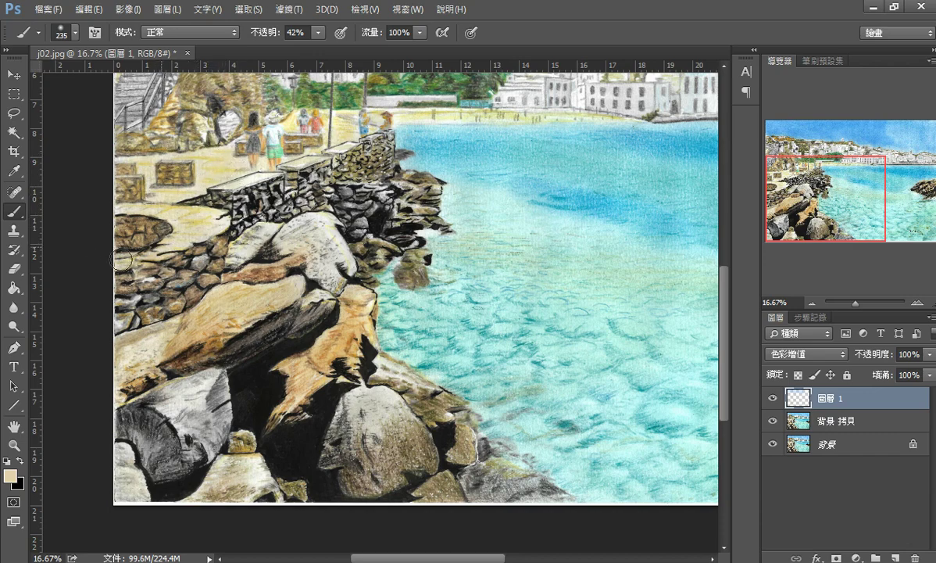
pyautogui.moveTo(337, 142)
pyautogui.mouseDown()
pyautogui.moveTo(322, 129)
pyautogui.moveTo(342, 120)
pyautogui.mouseUp()
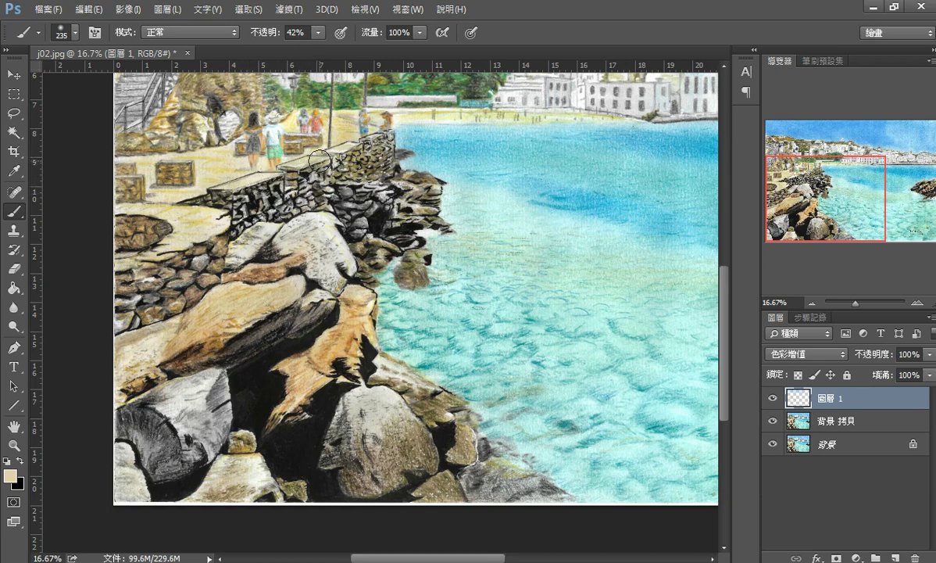
pyautogui.moveTo(373, 131)
pyautogui.mouseDown()
pyautogui.moveTo(271, 155)
pyautogui.moveTo(254, 163)
pyautogui.moveTo(261, 174)
pyautogui.moveTo(237, 160)
pyautogui.mouseUp()
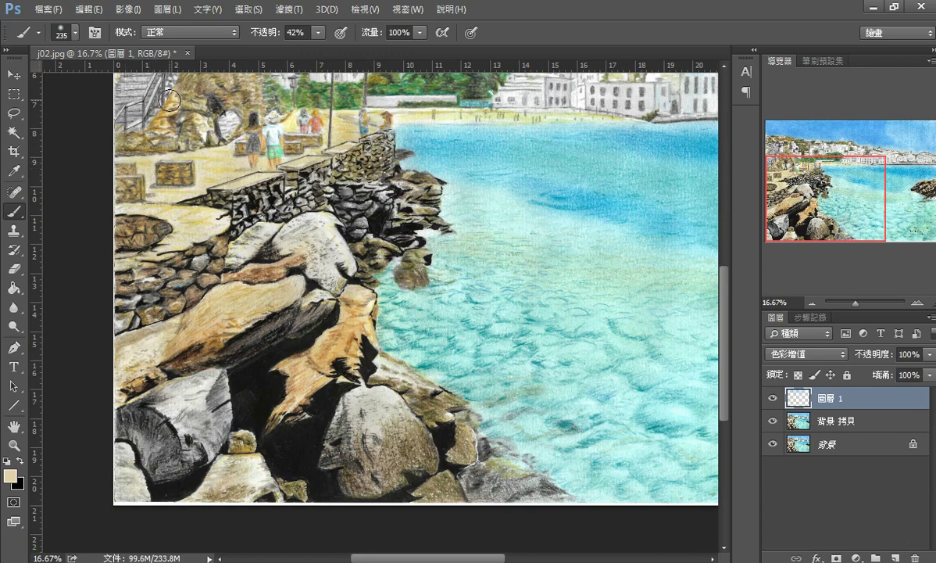
pyautogui.moveTo(781, 206); pyautogui.dragTo(767, 186)
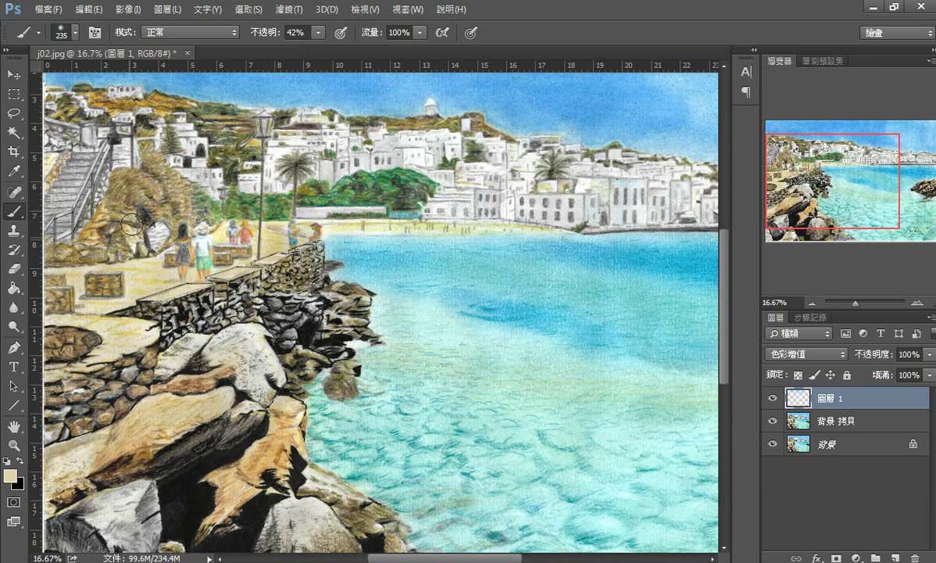
# Step: Compare the picture with and without the Multiply layer by toggling its visibility, leaving the layer shown
pyautogui.click(772, 399)
pyautogui.click(772, 399)
pyautogui.click(772, 399)
pyautogui.click(772, 399)
pyautogui.click(772, 399)
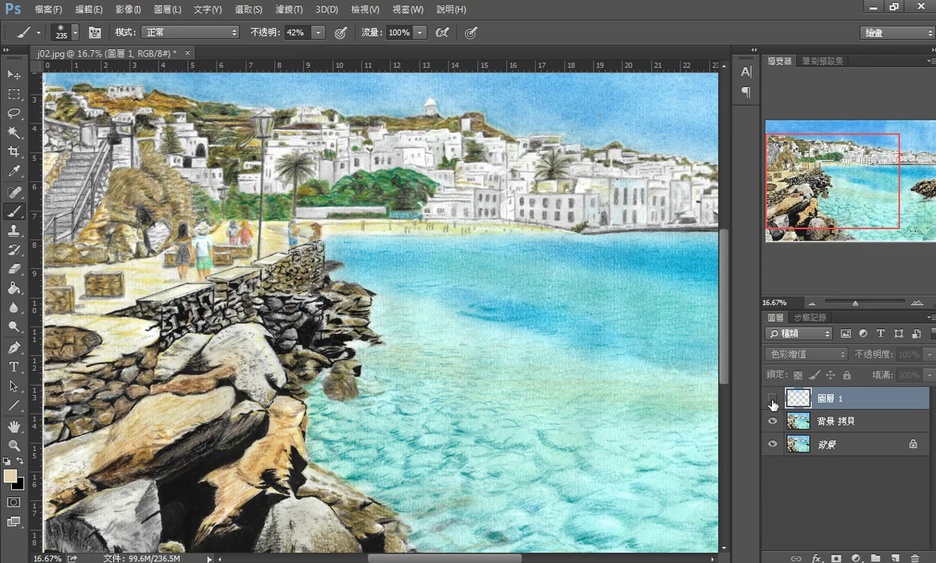
pyautogui.click(771, 399)
pyautogui.click(772, 399)
pyautogui.click(772, 399)
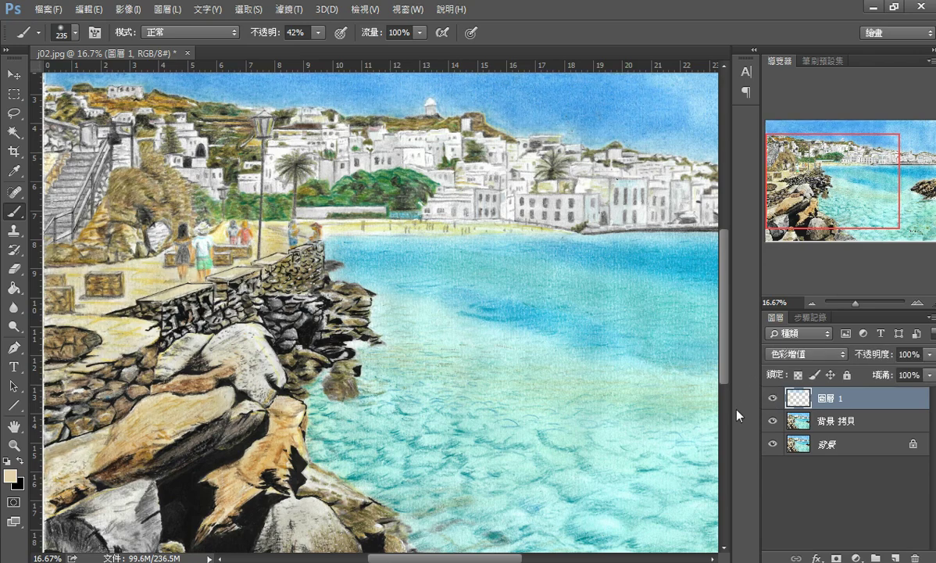
# Step: Add another new layer above the Multiply layer
pyautogui.click(814, 303)
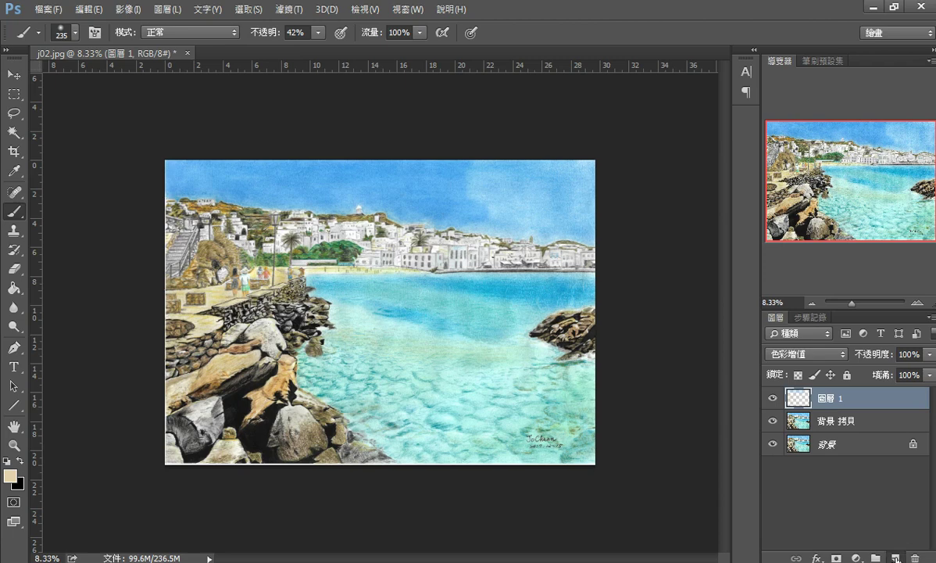
pyautogui.click(895, 557)
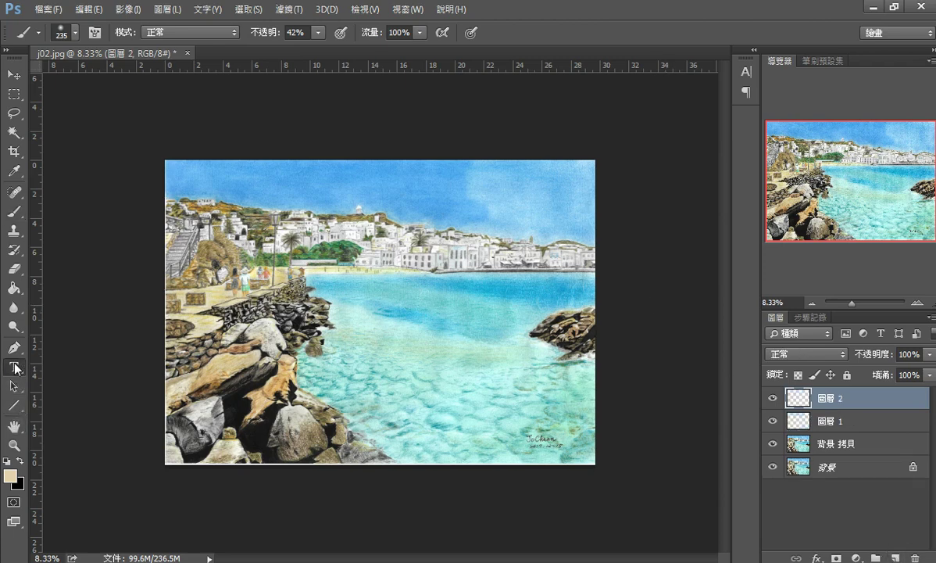
pyautogui.click(14, 365)
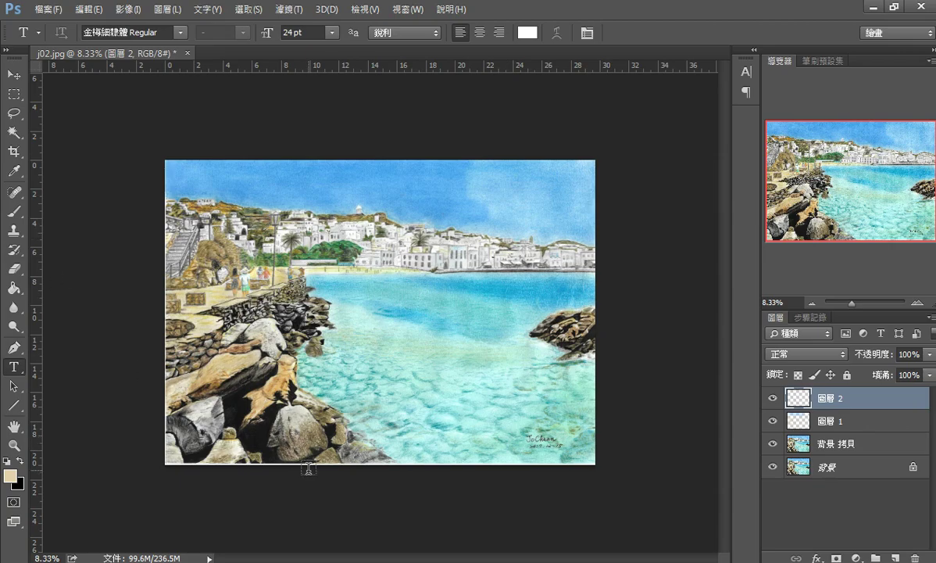
pyautogui.click(14, 445)
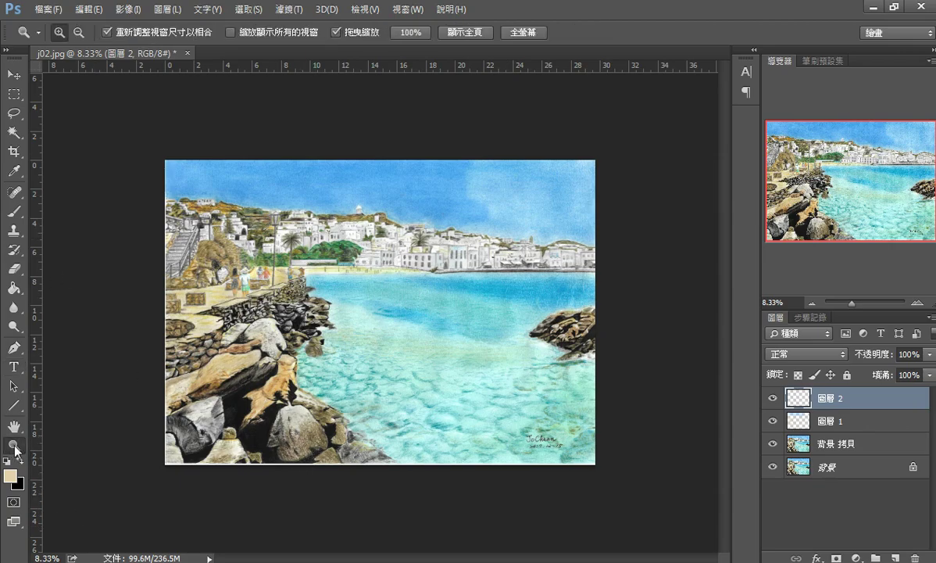
pyautogui.click(305, 439)
pyautogui.moveTo(304, 439); pyautogui.dragTo(364, 442)
pyautogui.moveTo(812, 220); pyautogui.dragTo(738, 204)
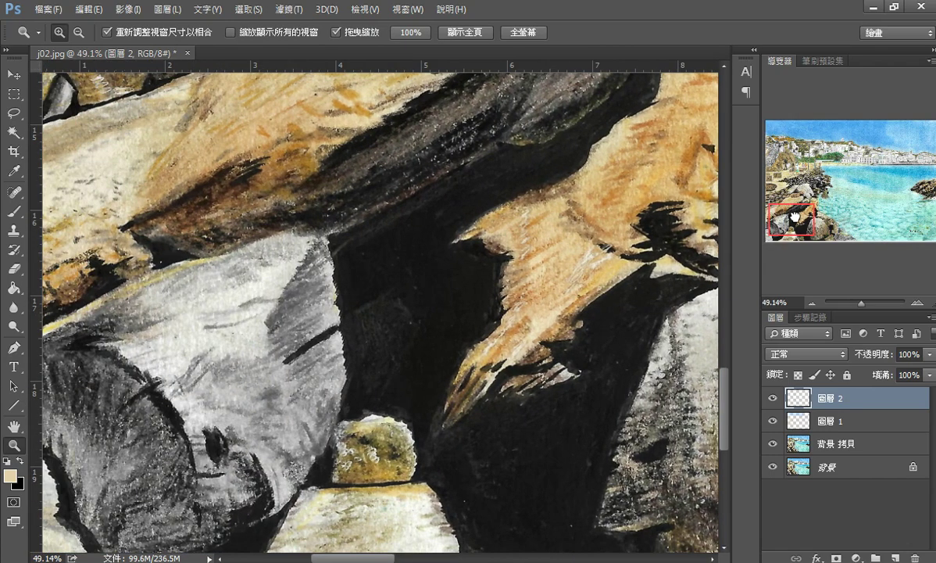
pyautogui.click(811, 305)
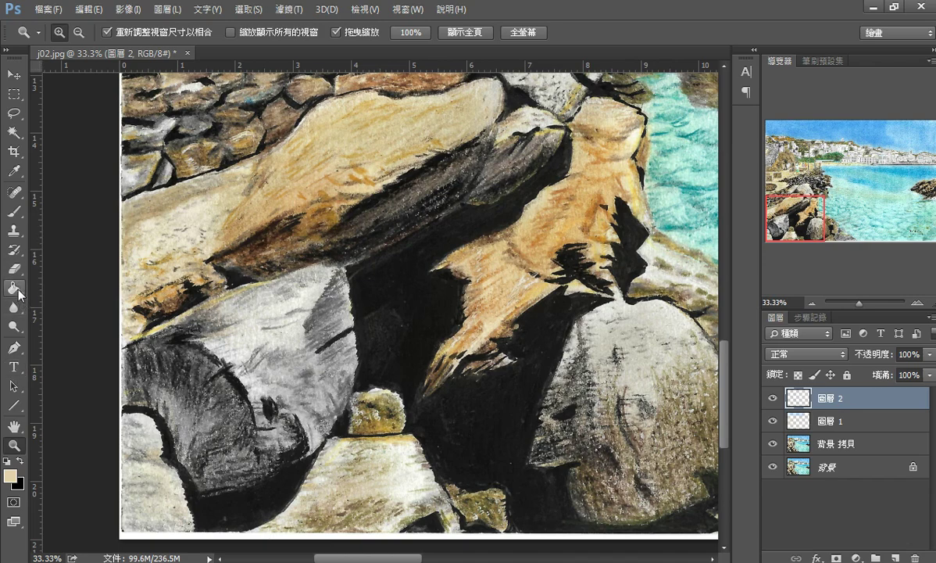
pyautogui.click(14, 366)
pyautogui.click(8, 461)
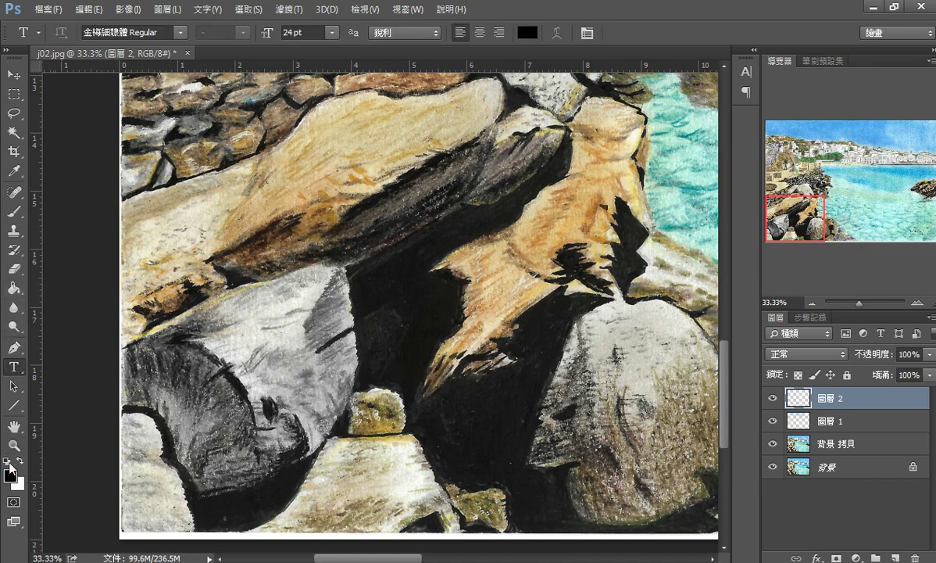
pyautogui.click(19, 461)
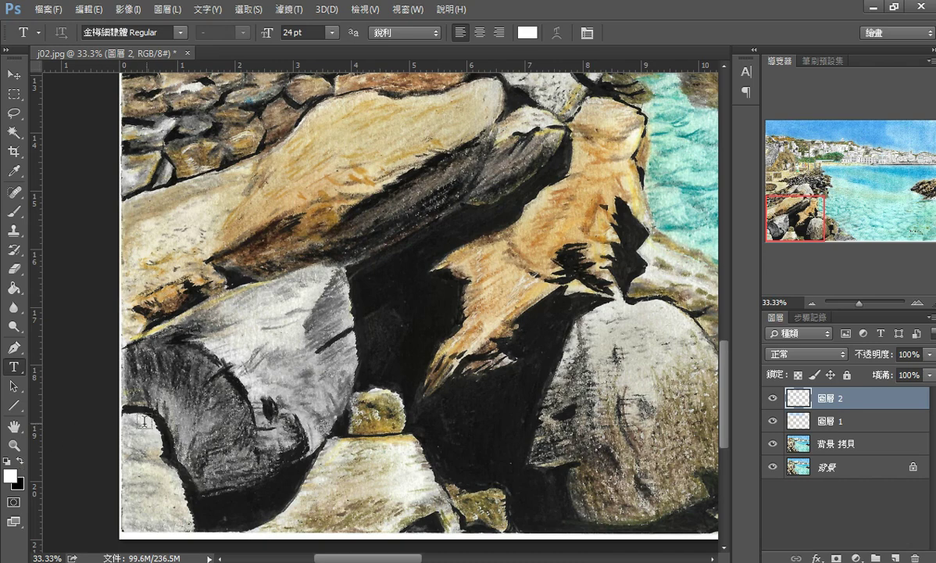
pyautogui.click(373, 441)
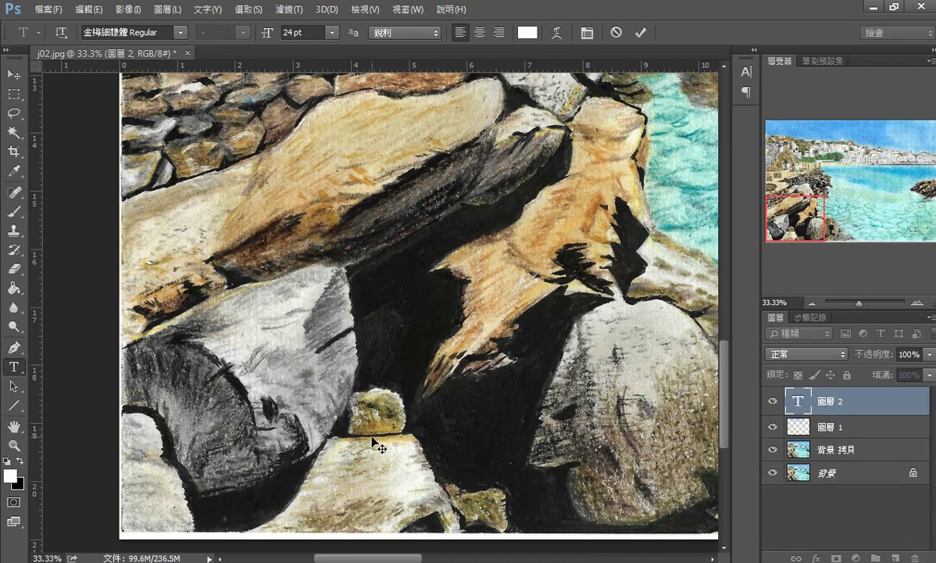
pyautogui.write('123355')
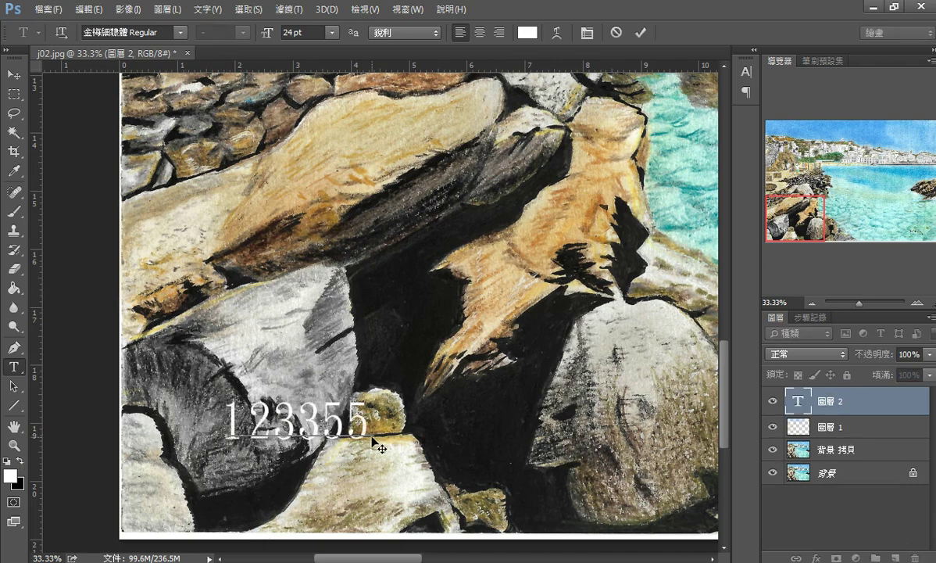
pyautogui.write('998955')
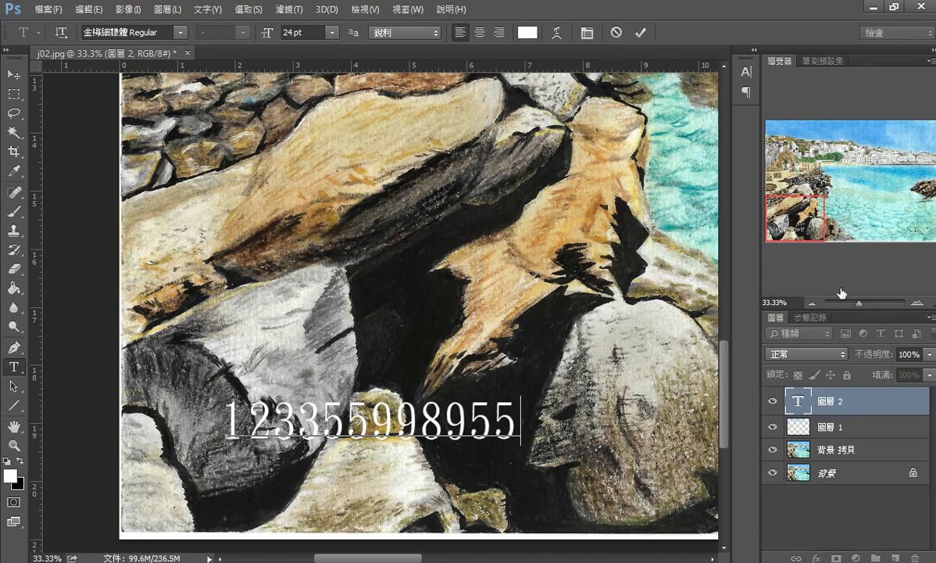
pyautogui.hotkey('ctrl', 'Return')
pyautogui.press('v')
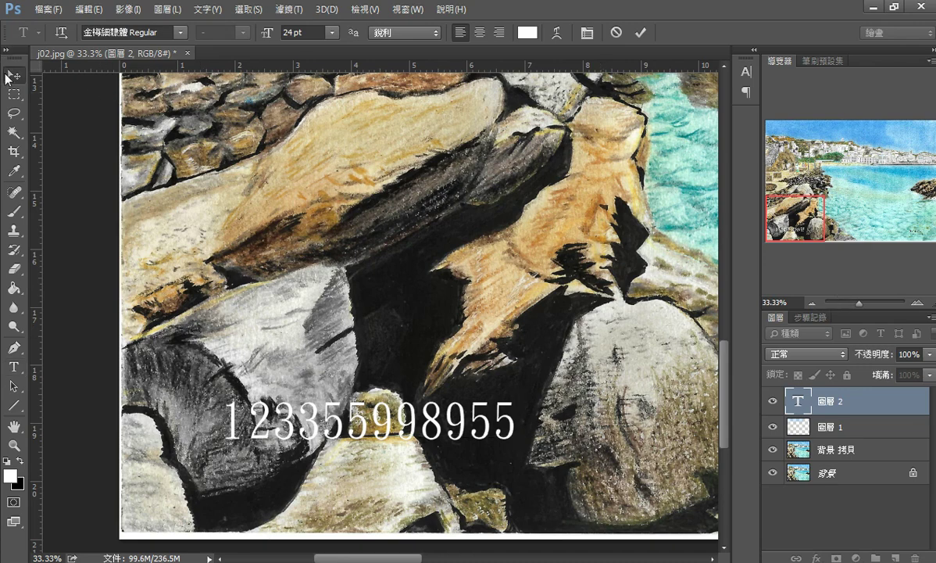
# Step: Try the number text at 41% opacity, then restore it to 100%
pyautogui.click(929, 354)
pyautogui.moveTo(930, 373); pyautogui.dragTo(886, 376)
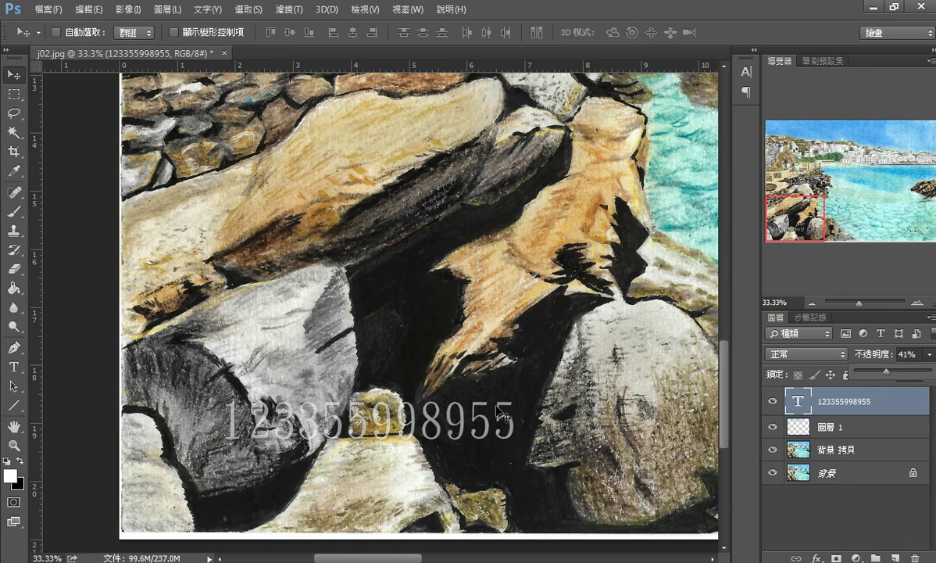
pyautogui.moveTo(886, 372); pyautogui.dragTo(934, 372)
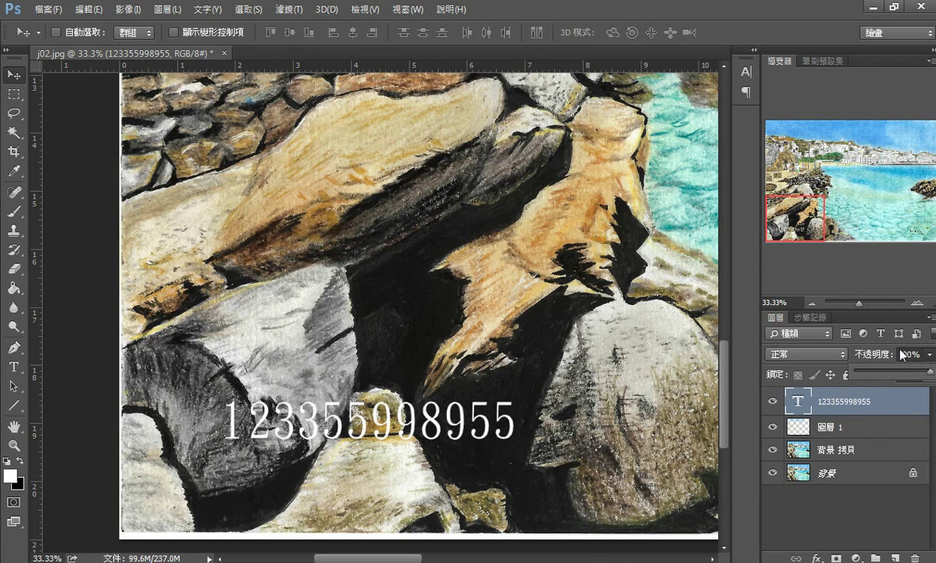
# Step: Move the number text closer to the picture's lower-left corner and set its layer opacity to 68%
pyautogui.click(813, 301)
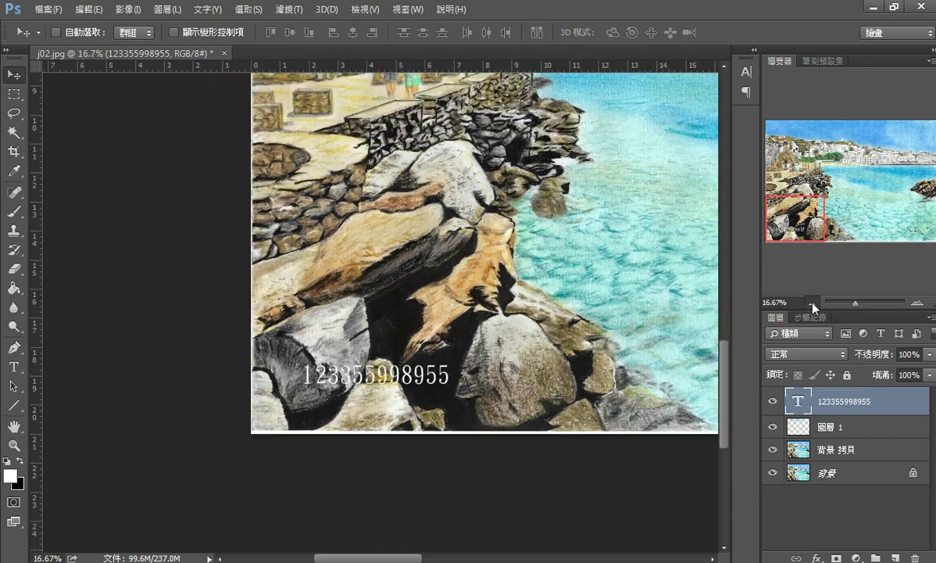
pyautogui.click(812, 303)
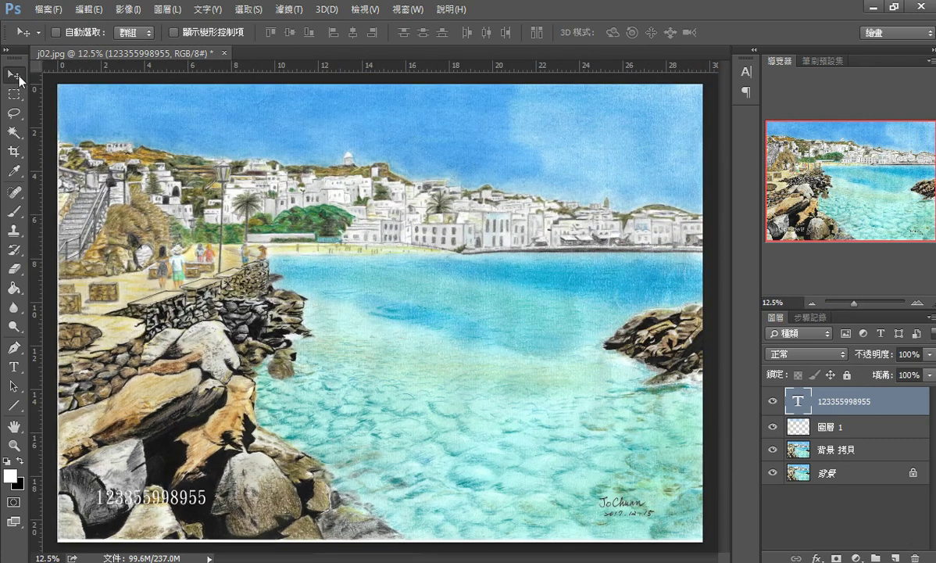
pyautogui.moveTo(182, 481); pyautogui.dragTo(167, 504)
pyautogui.click(930, 354)
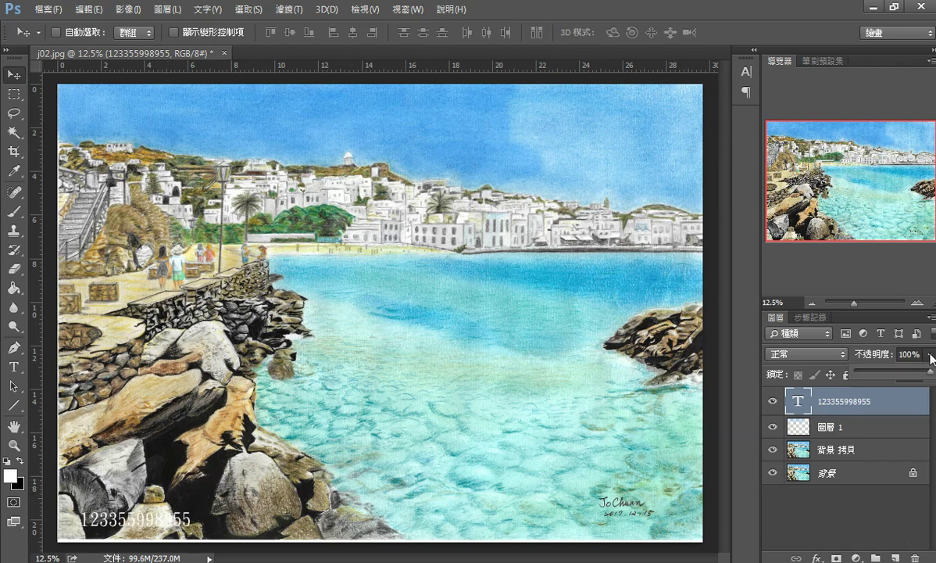
pyautogui.moveTo(929, 370); pyautogui.dragTo(893, 375)
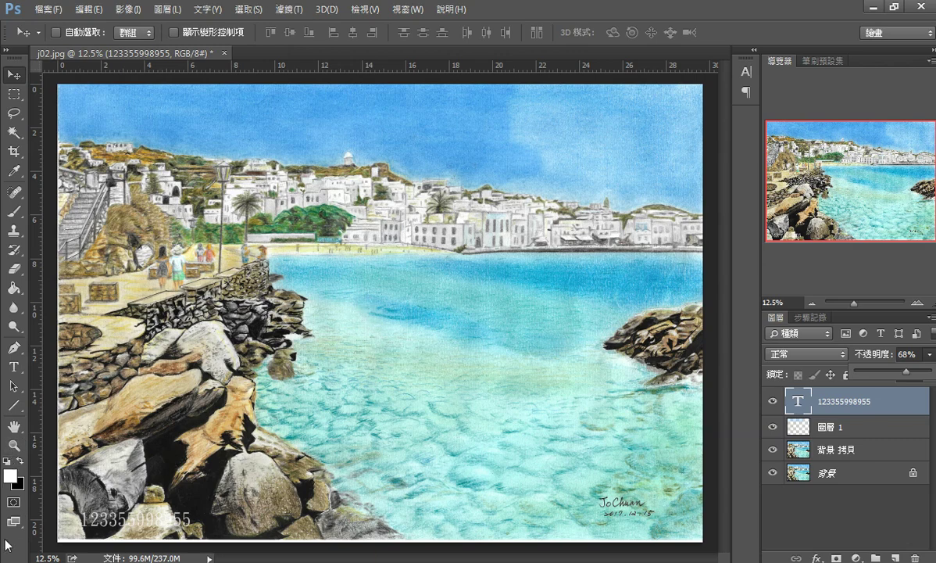
# Step: Examine the number text at several magnifications and compare the picture with and without it, leaving its layer shown
pyautogui.click(918, 302)
pyautogui.click(918, 302)
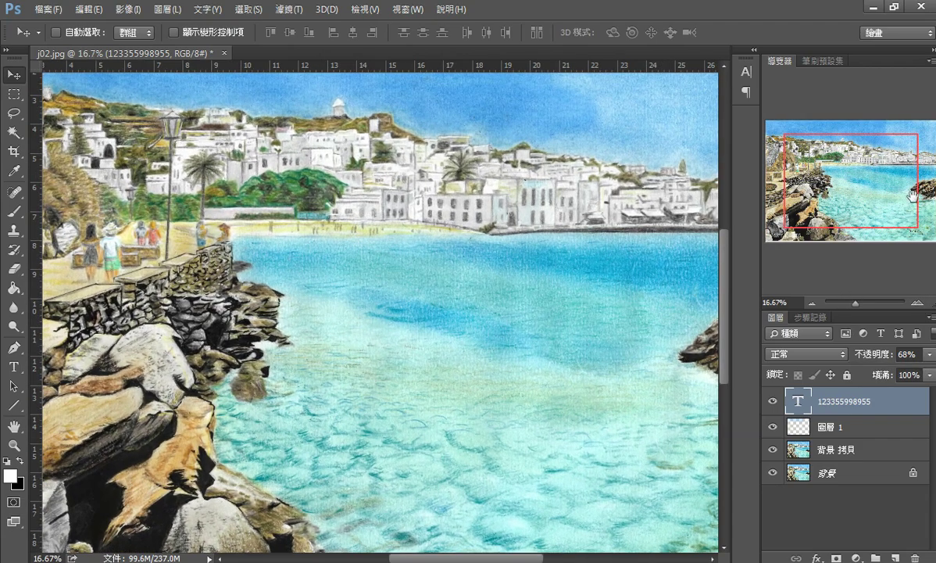
pyautogui.click(832, 194)
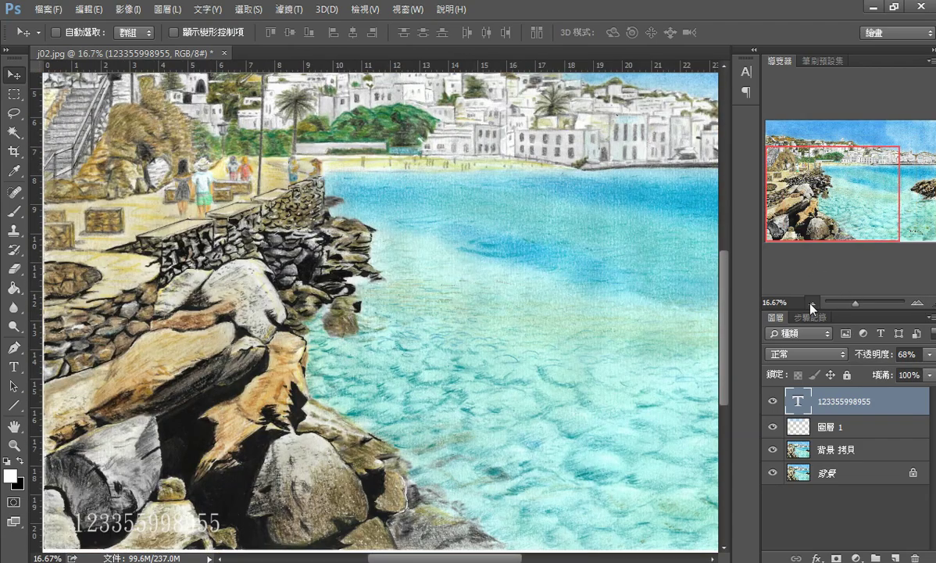
pyautogui.click(813, 303)
pyautogui.click(813, 304)
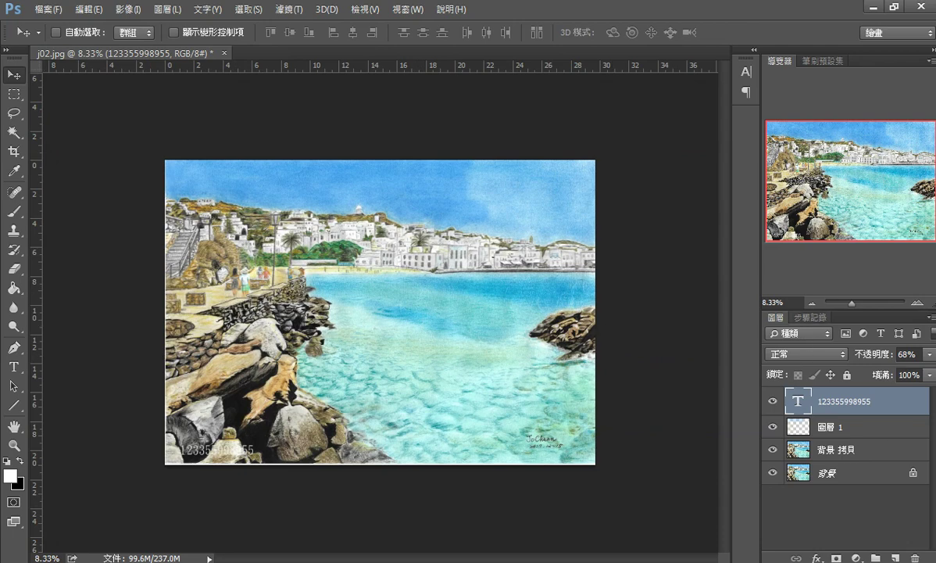
pyautogui.click(918, 303)
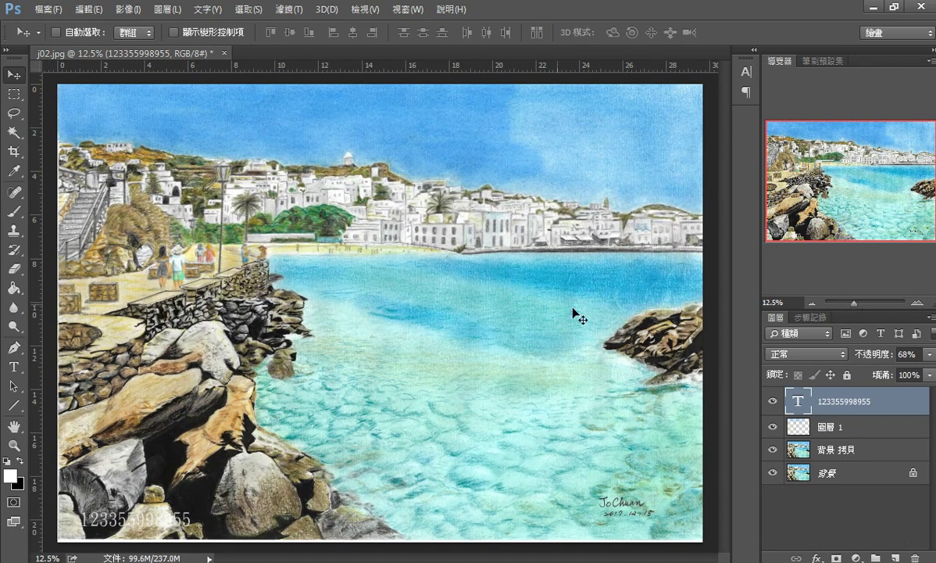
pyautogui.click(773, 401)
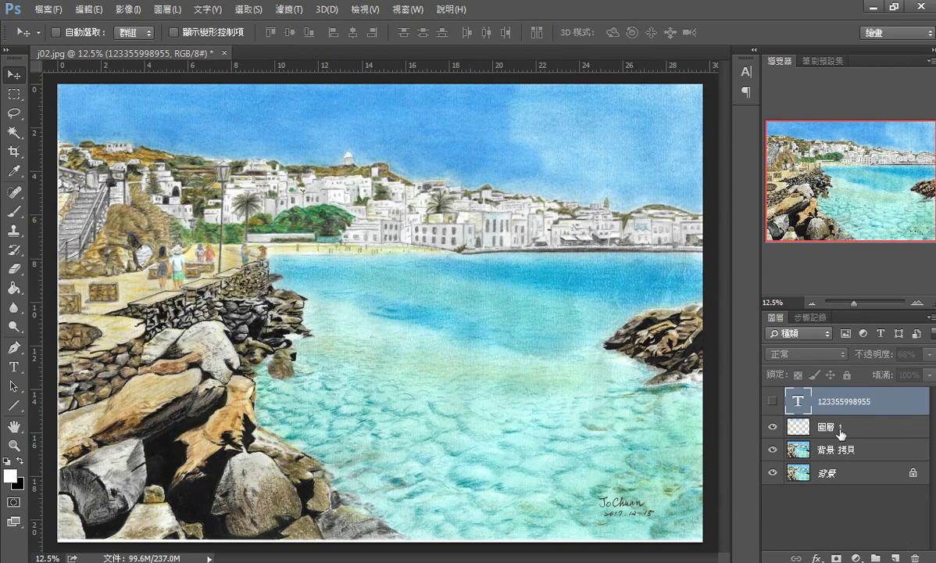
pyautogui.click(773, 401)
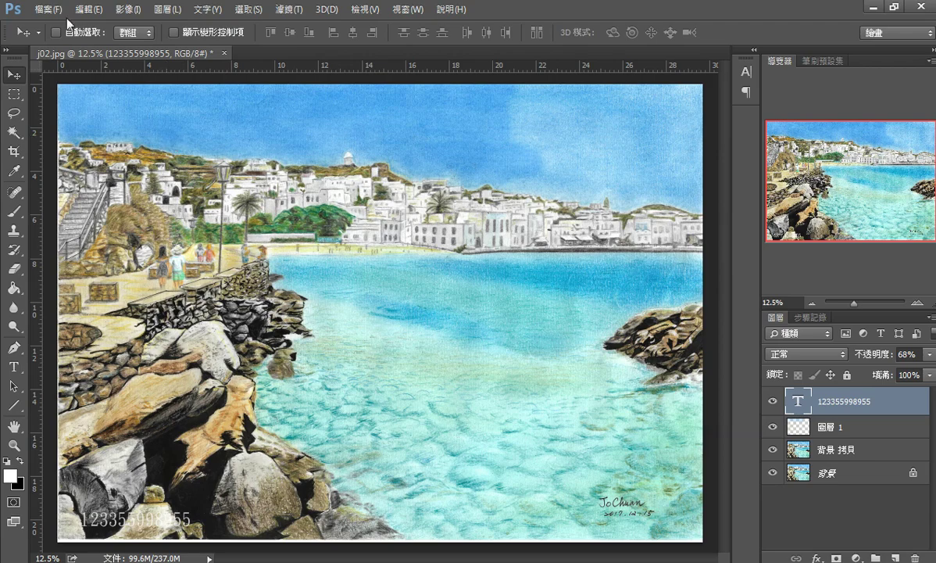
# Step: Save the layered picture as a Photoshop PSD file named j02 in the 粉彩風景 folder
pyautogui.click(46, 9)
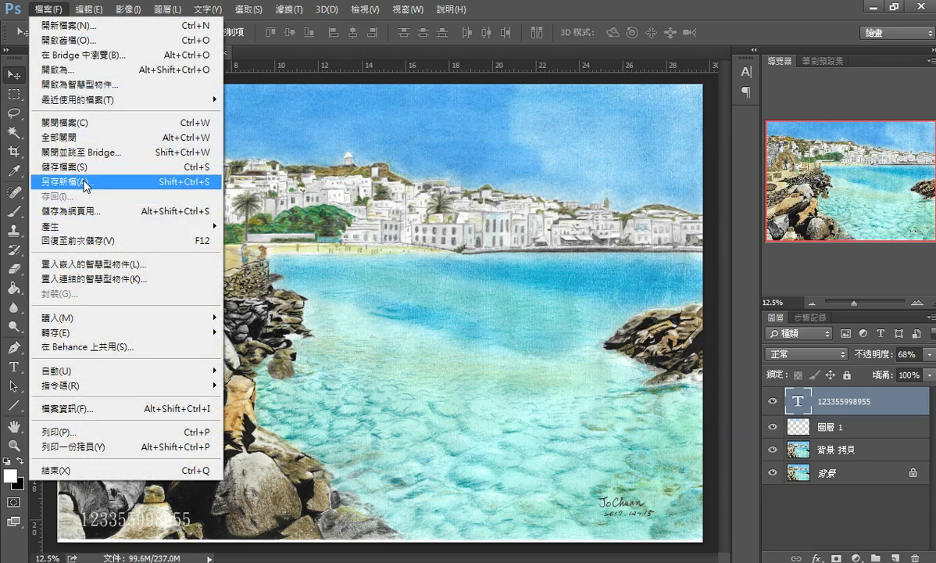
pyautogui.click(86, 182)
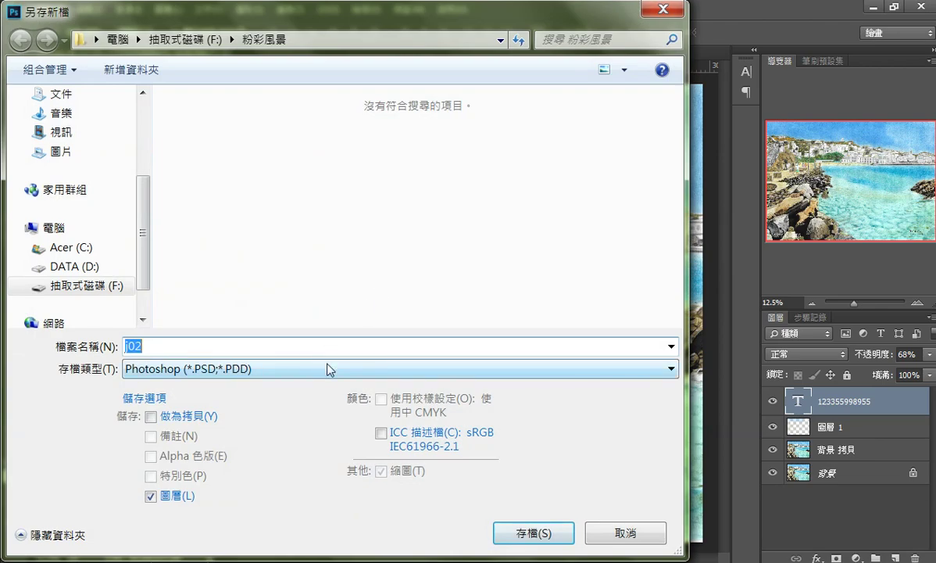
pyautogui.click(530, 534)
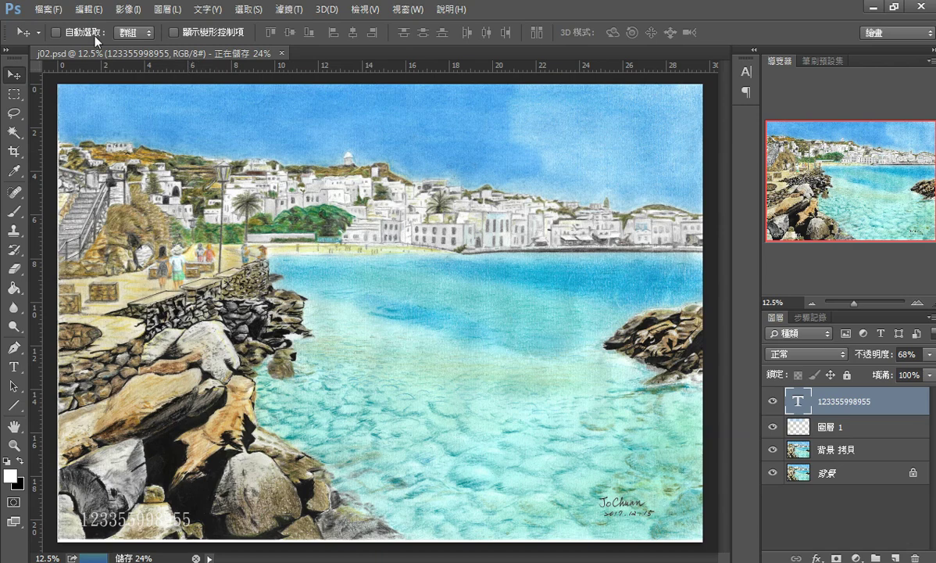
# Step: Try to start another Save As of the j02 document while the PSD is being written
pyautogui.click(40, 11)
pyautogui.click(83, 181)
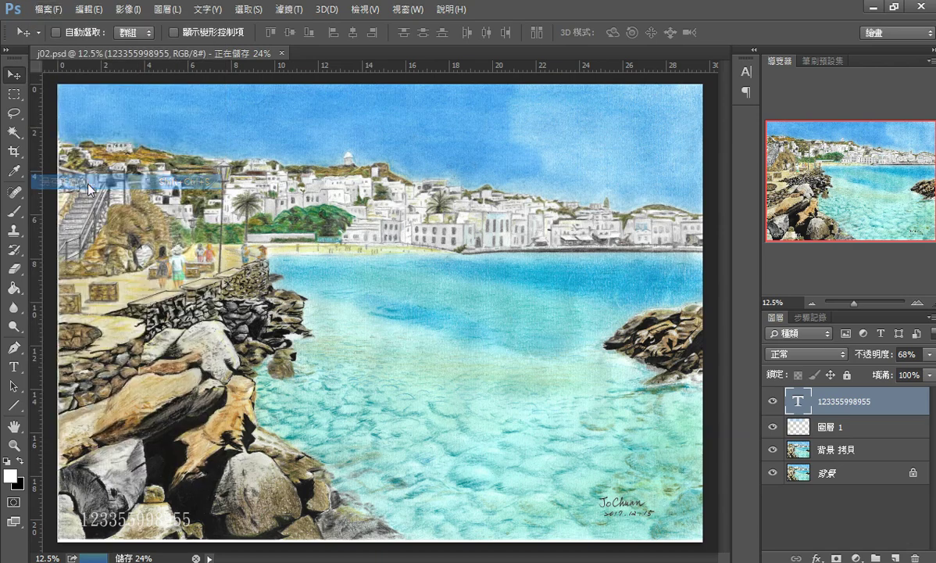
pyautogui.click(364, 224)
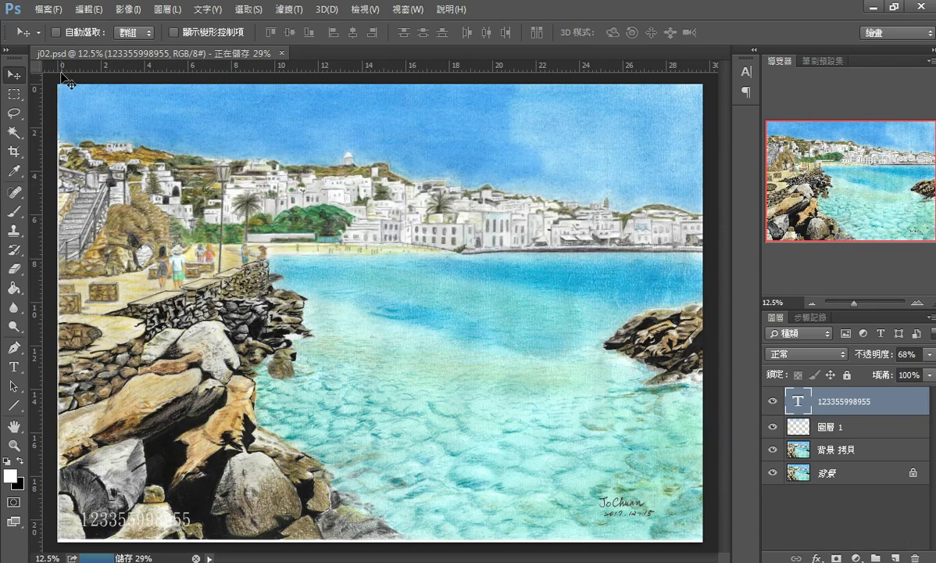
pyautogui.click(45, 11)
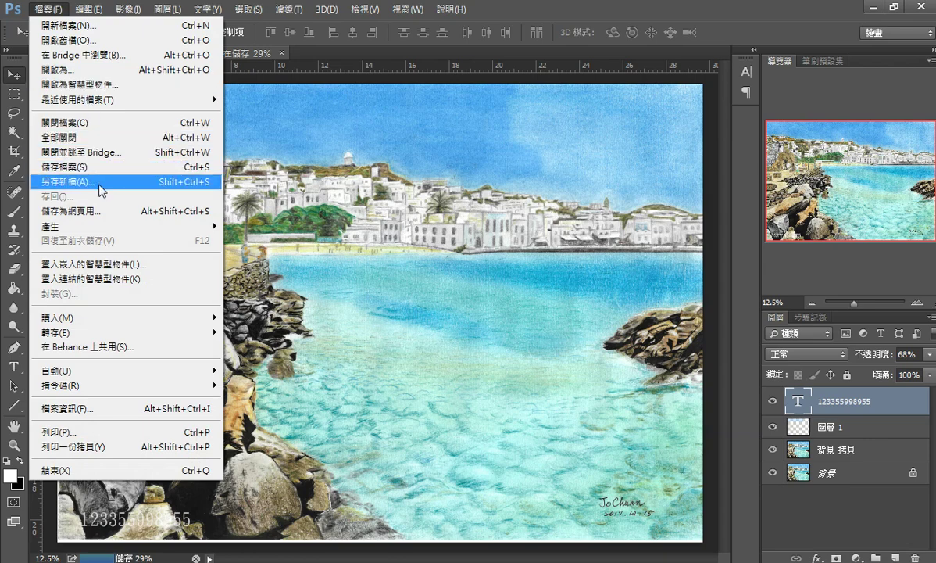
pyautogui.click(100, 186)
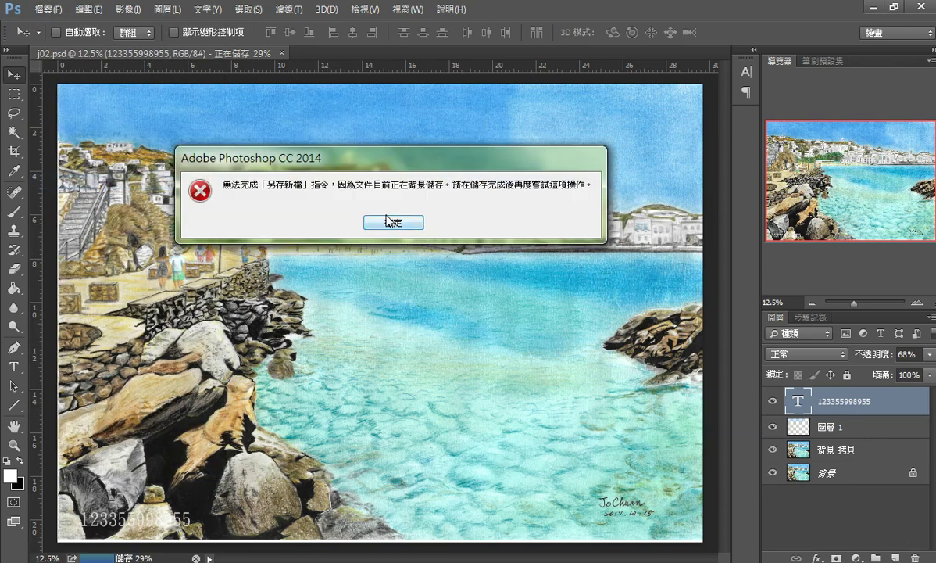
pyautogui.click(371, 210)
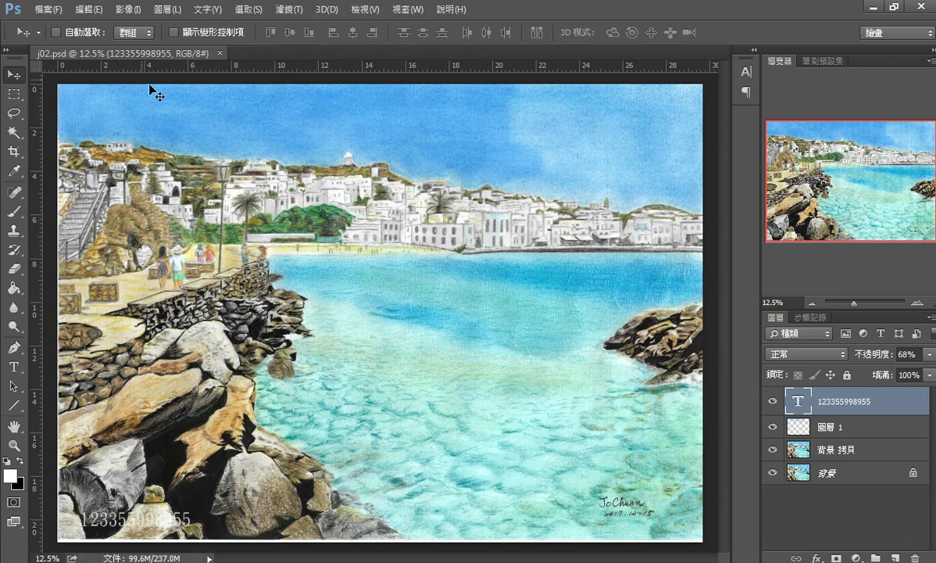
# Step: Check the files in the 粉彩風景 folder without opening any of them
pyautogui.click(45, 11)
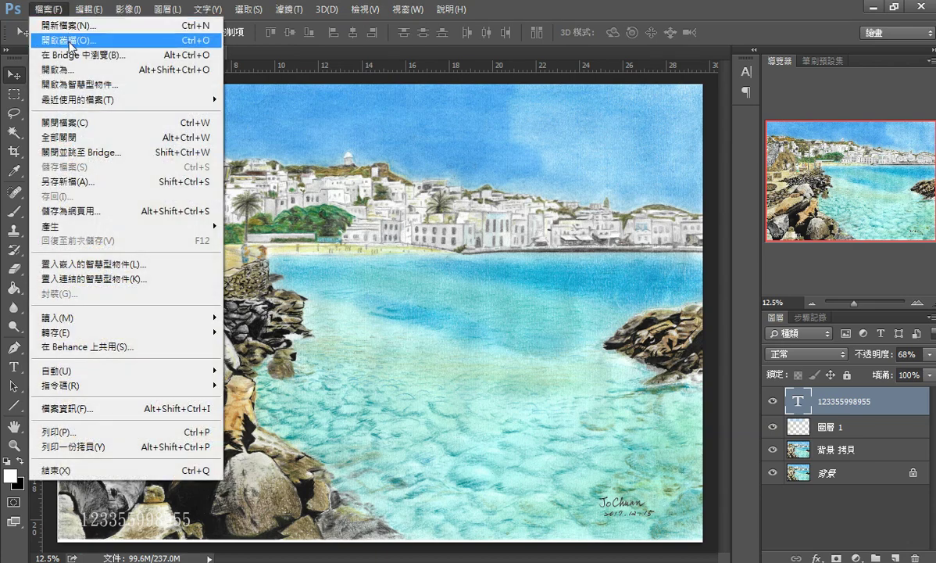
pyautogui.click(66, 39)
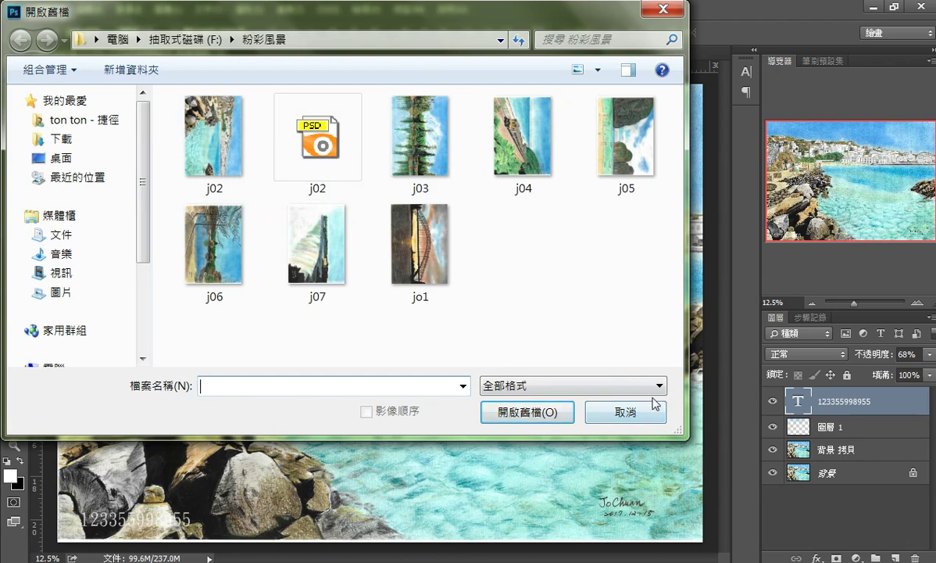
pyautogui.click(642, 419)
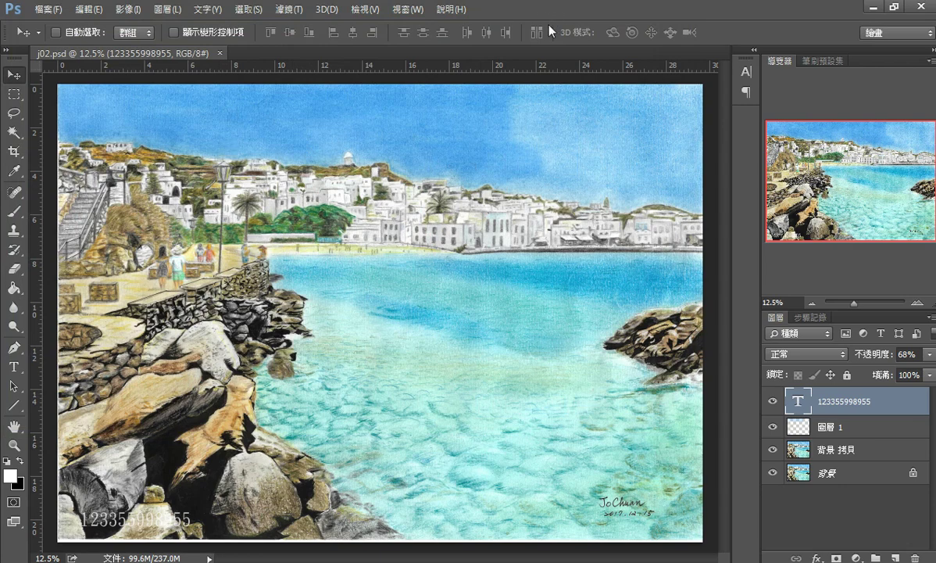
# Step: Close the j02.psd document
pyautogui.click(220, 54)
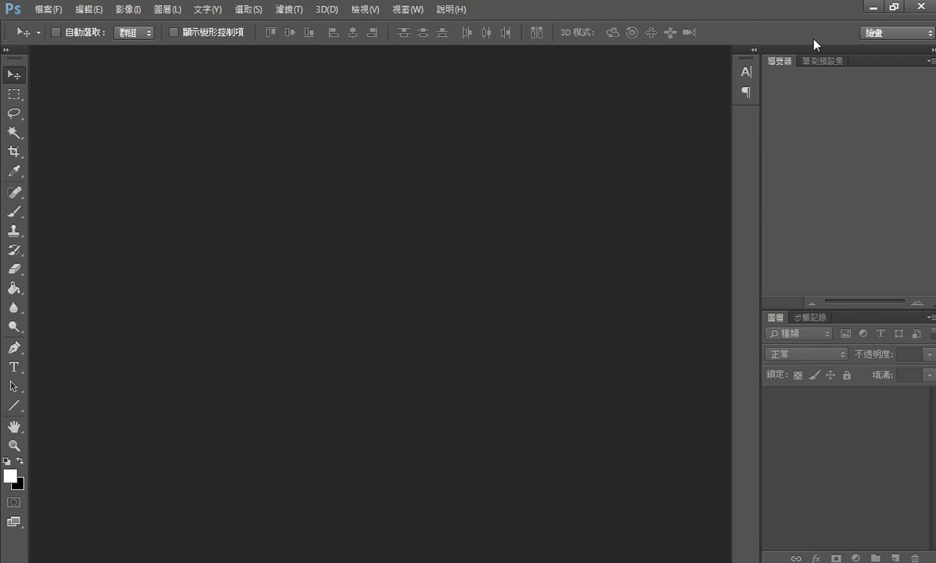
pyautogui.click(921, 7)
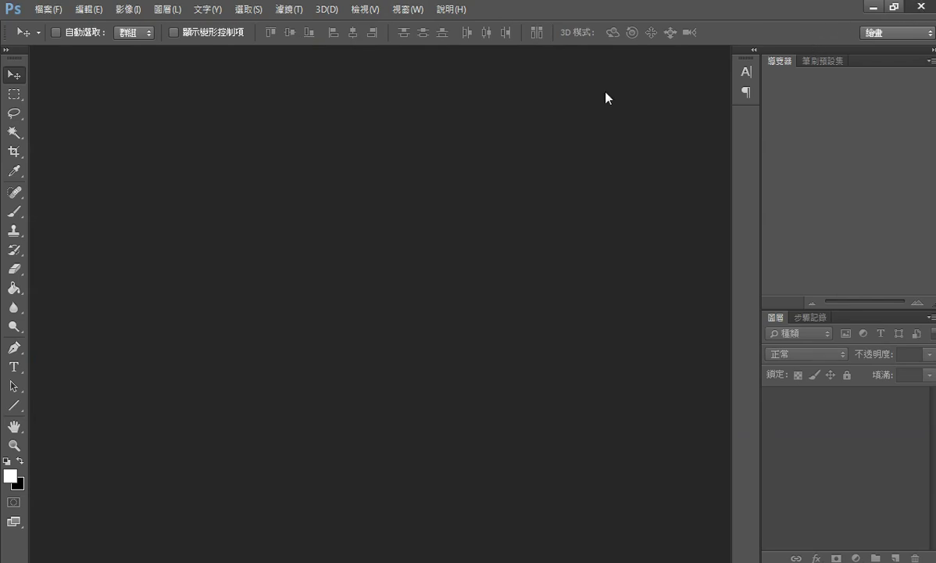